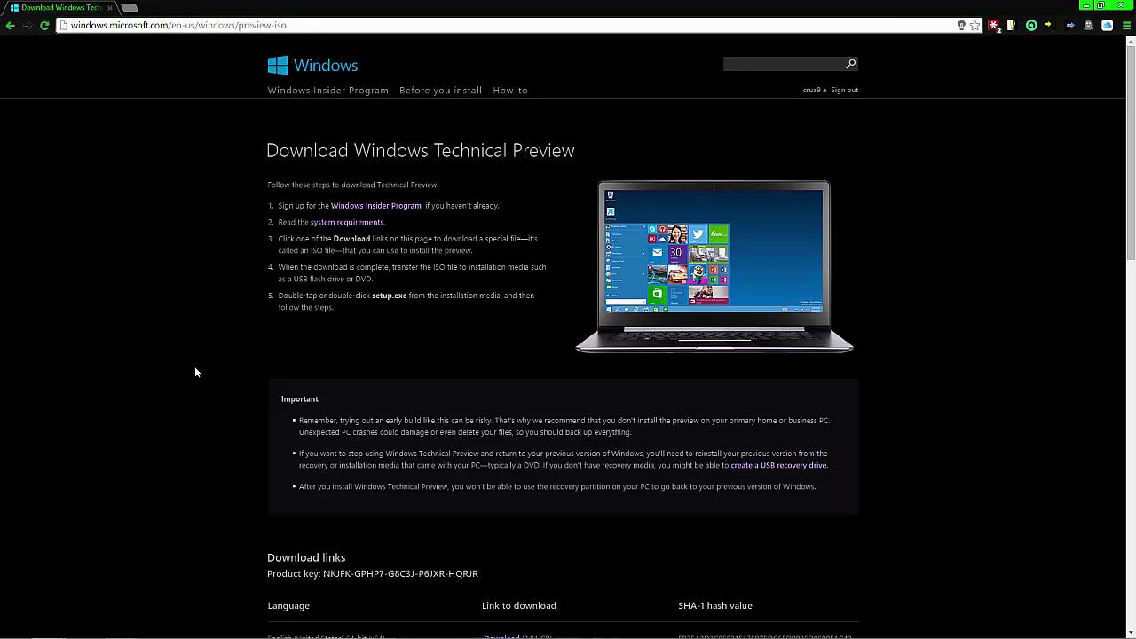
Review the Windows Technical Preview download instructions and the list of ISO download links by language
scroll(197, 372, down, 5)
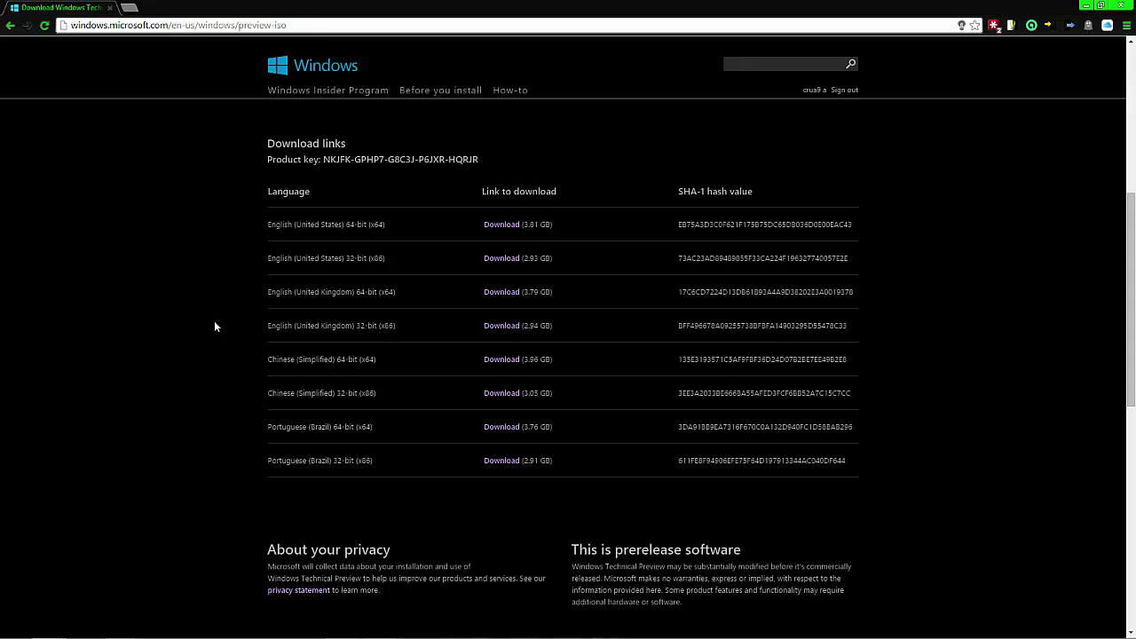
scroll(148, 347, up, 5)
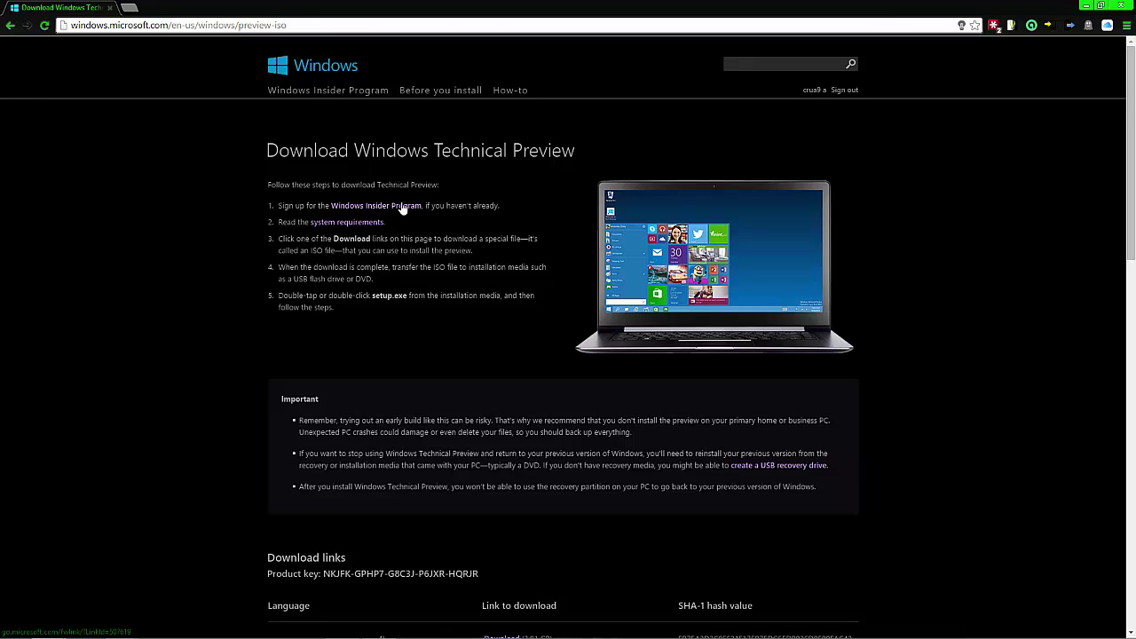
scroll(225, 379, down, 2)
scroll(224, 380, down, 3)
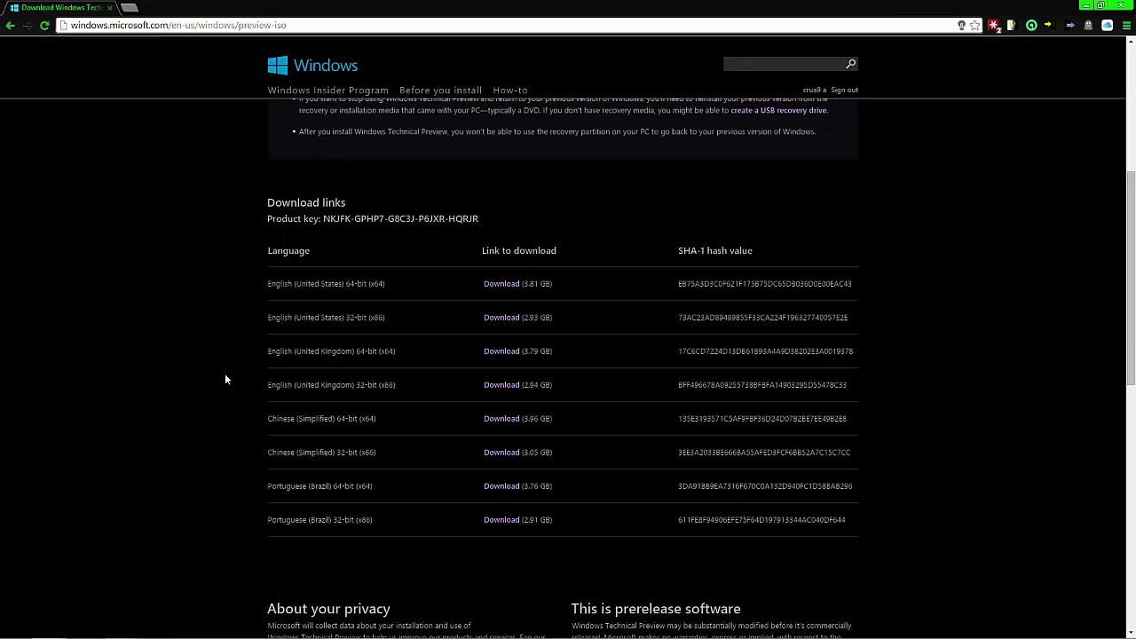
scroll(233, 364, up, 1)
scroll(235, 364, down, 2)
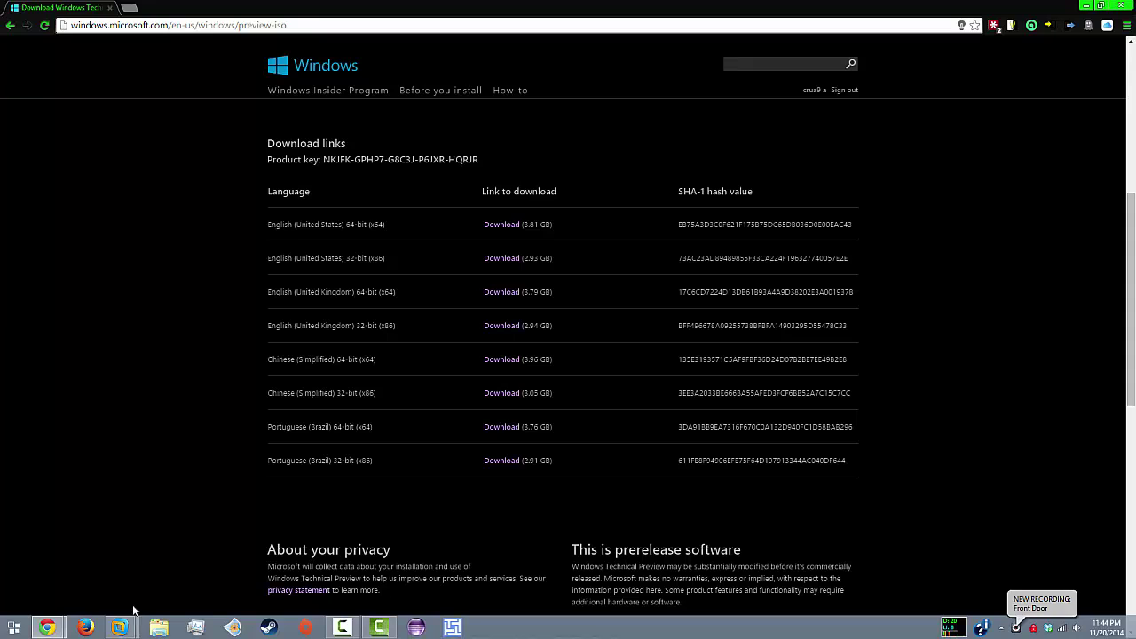
Switch to VMware Workstation's home page and start a new virtual machine with the Typical (recommended) configuration
mouse_move(131, 628)
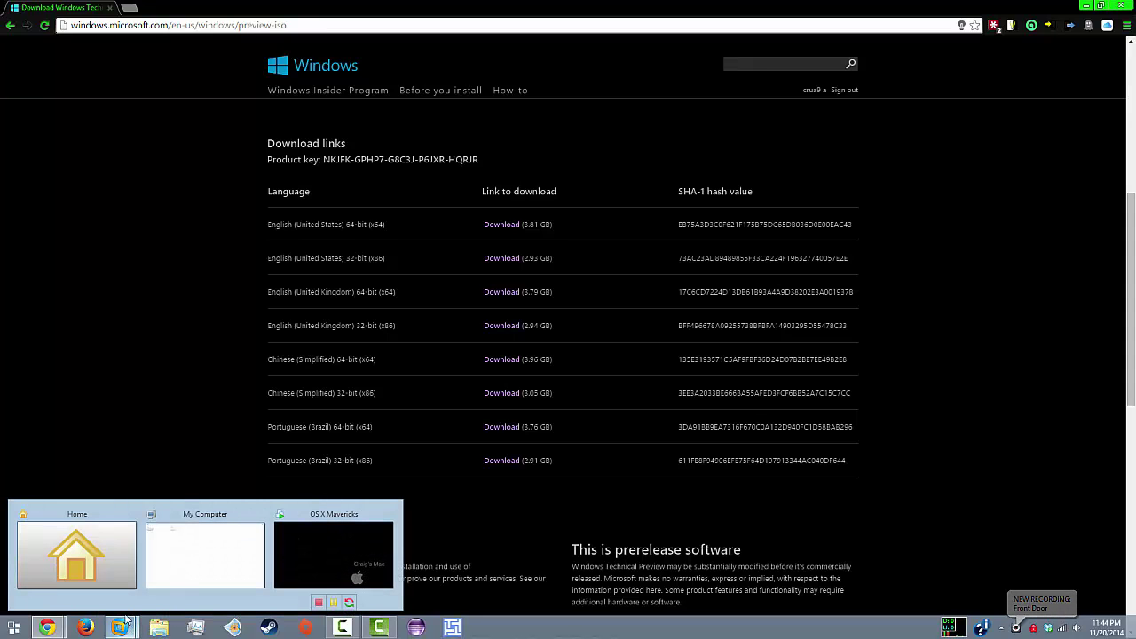
click(76, 552)
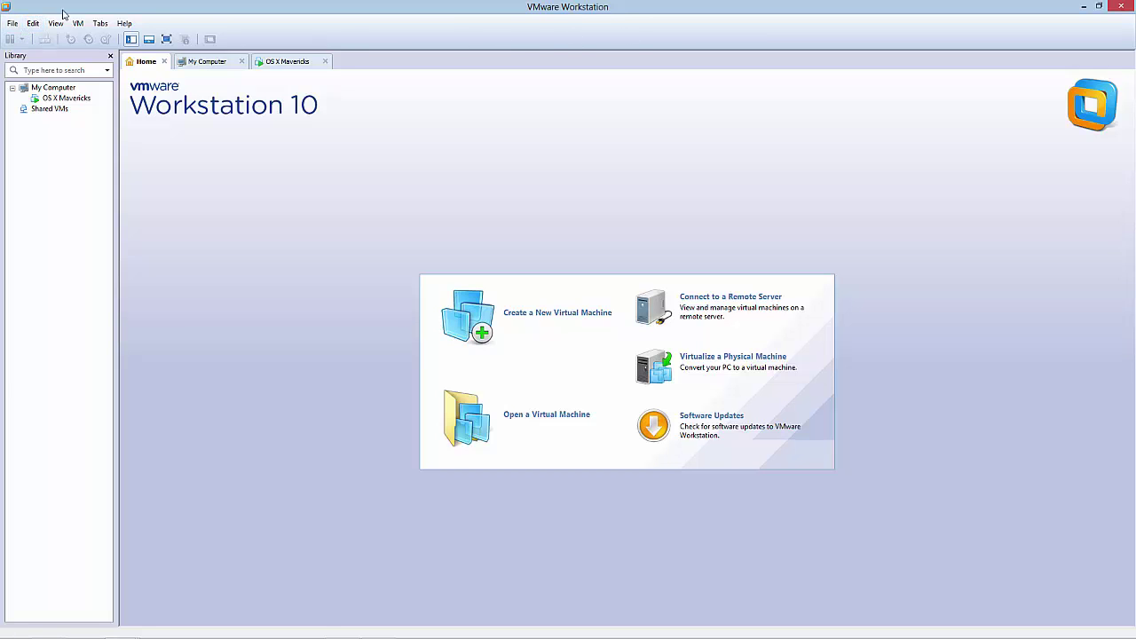
click(6, 24)
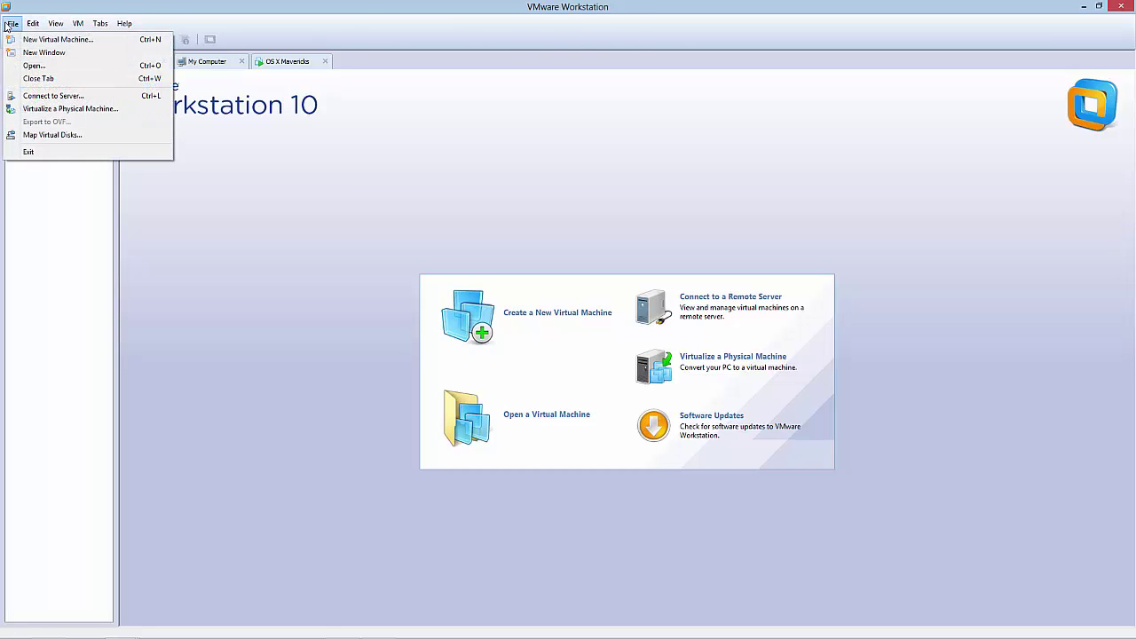
click(11, 24)
click(11, 24)
click(11, 24)
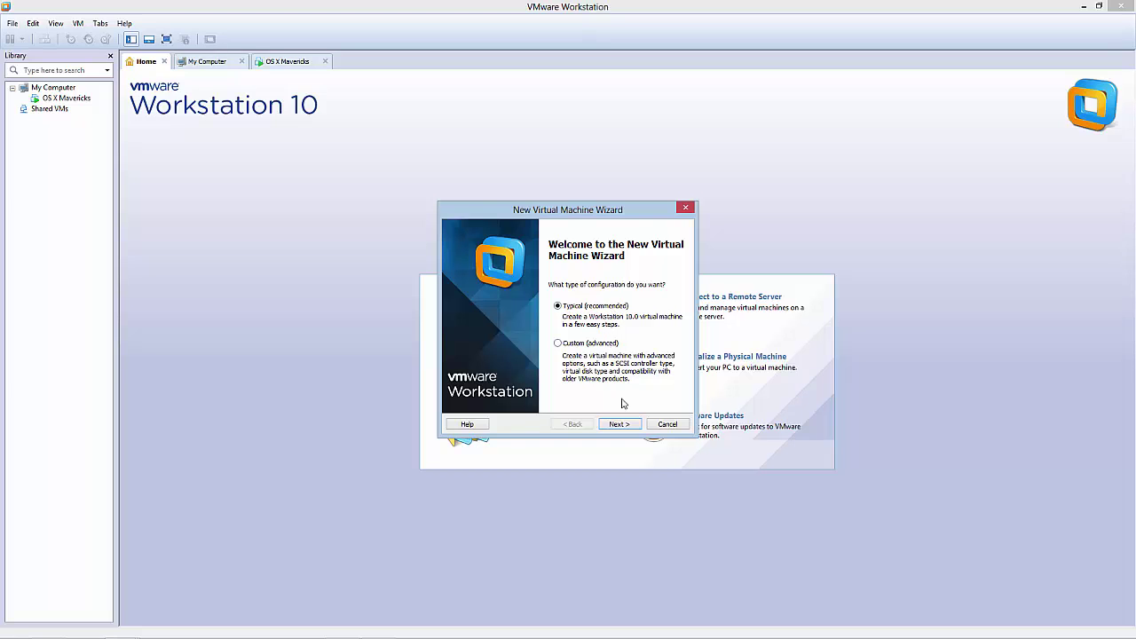
click(622, 426)
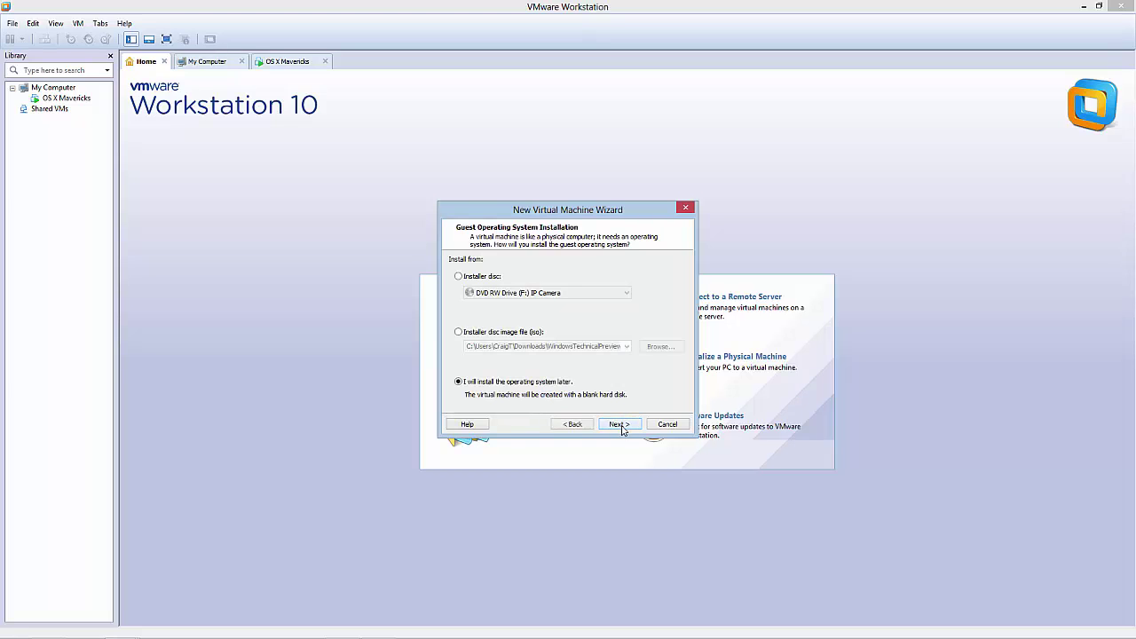
Use the disc image WindowsTechnicalPreview-x64-EN-US (1) from the Downloads search results as the installer for the virtual machine
click(459, 334)
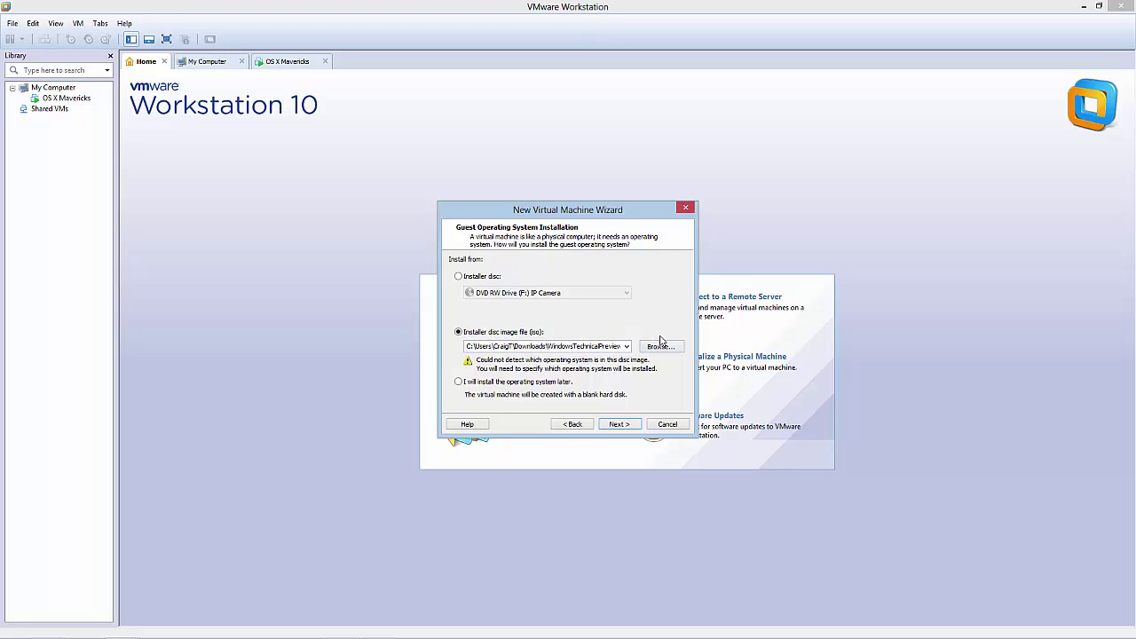
click(671, 349)
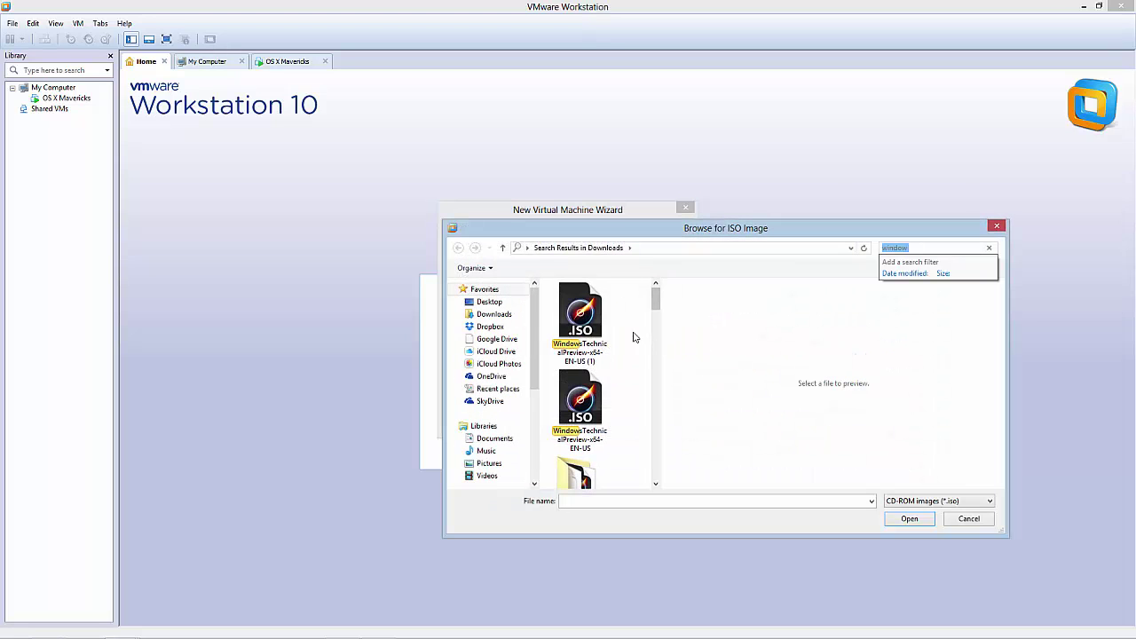
click(586, 333)
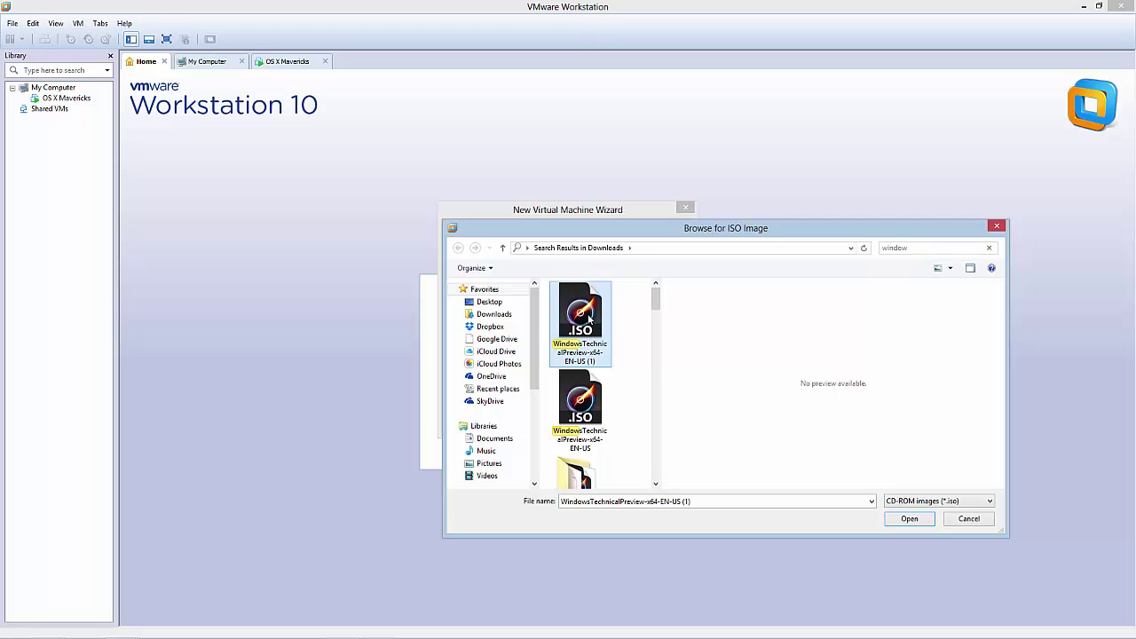
double_click(587, 318)
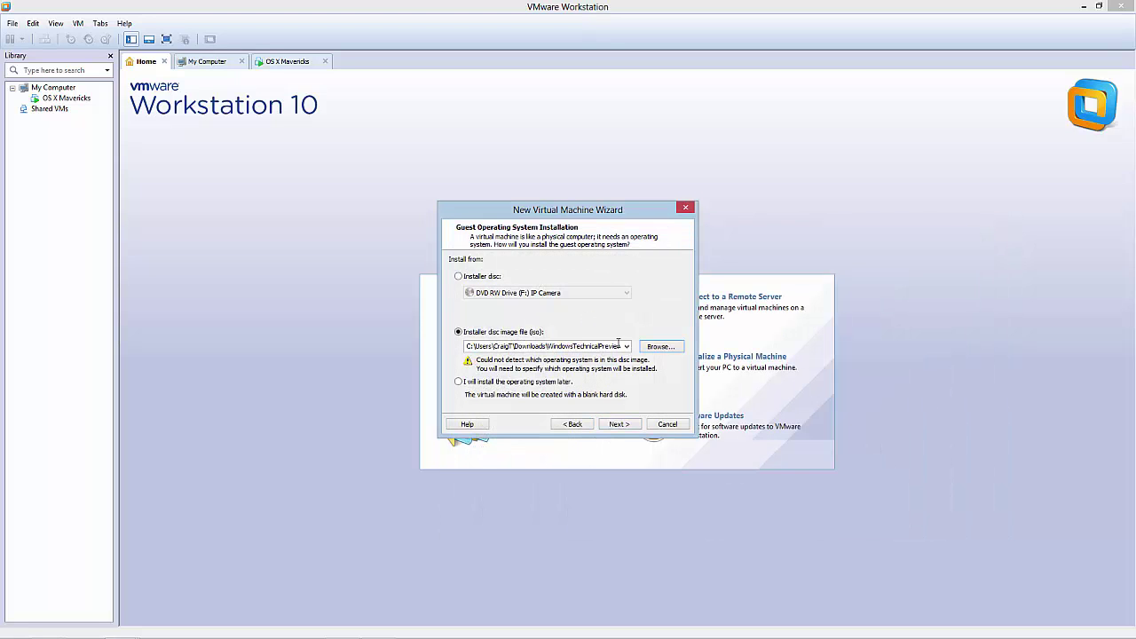
click(618, 425)
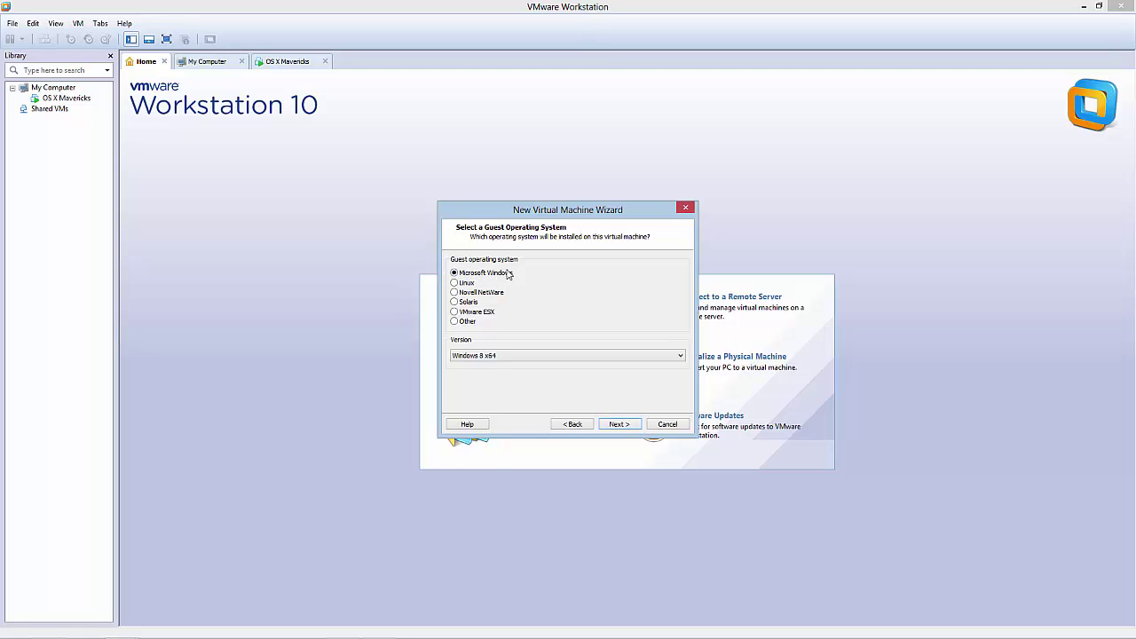
Choose Microsoft Windows as the guest operating system with version Windows 8 x64
click(518, 355)
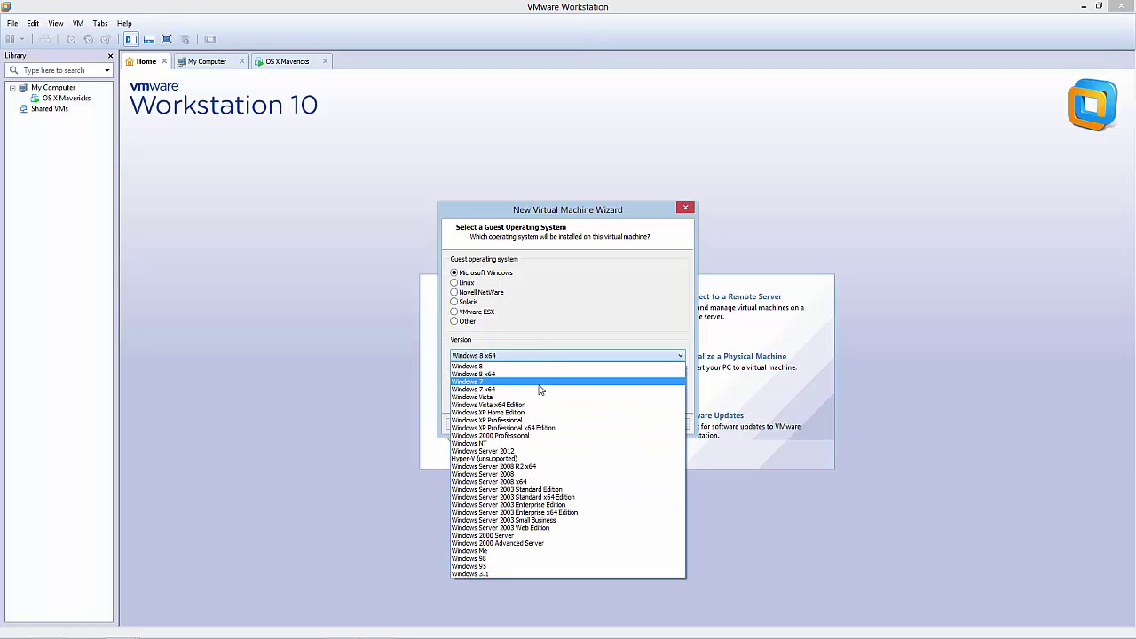
click(490, 373)
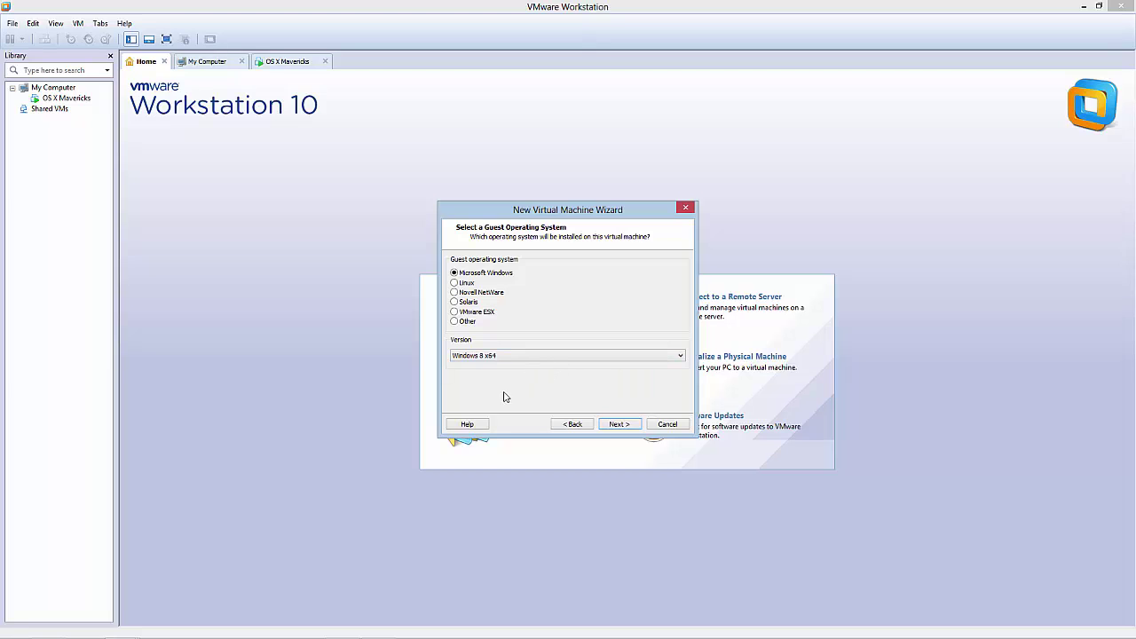
click(619, 425)
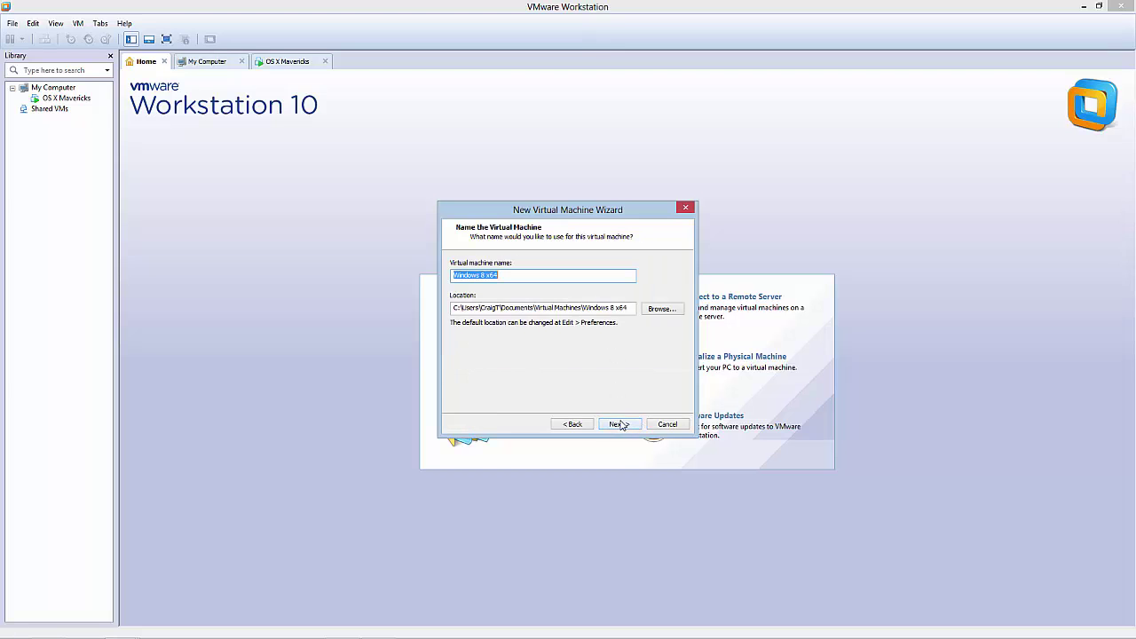
Name the virtual machine Windows 10 and keep the default location
click(482, 275)
key(BackSpace)
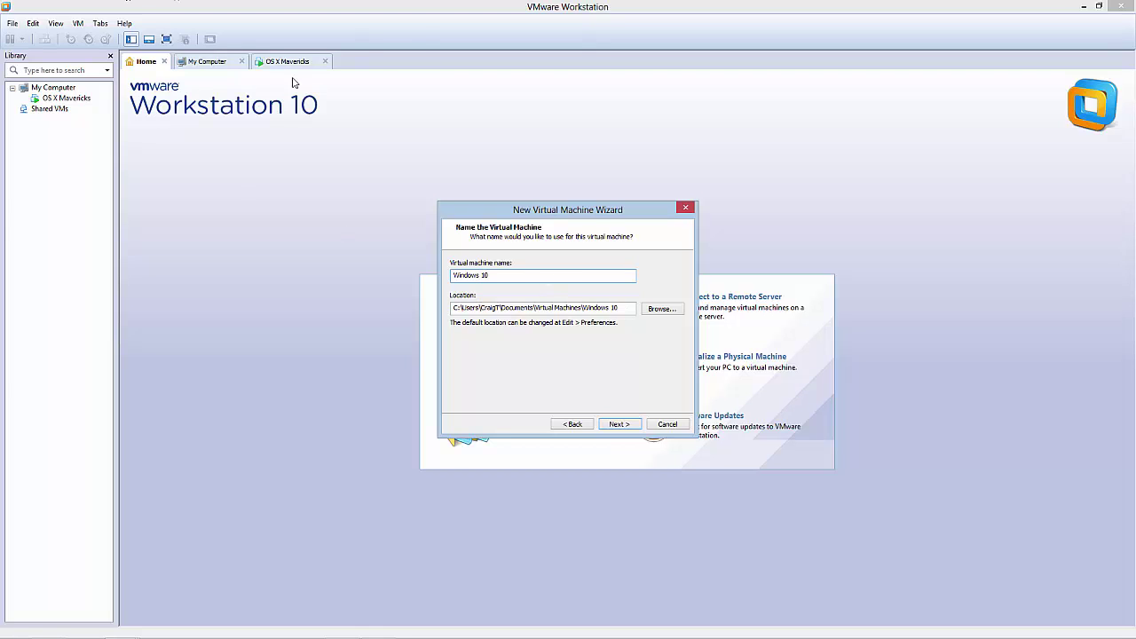
click(622, 425)
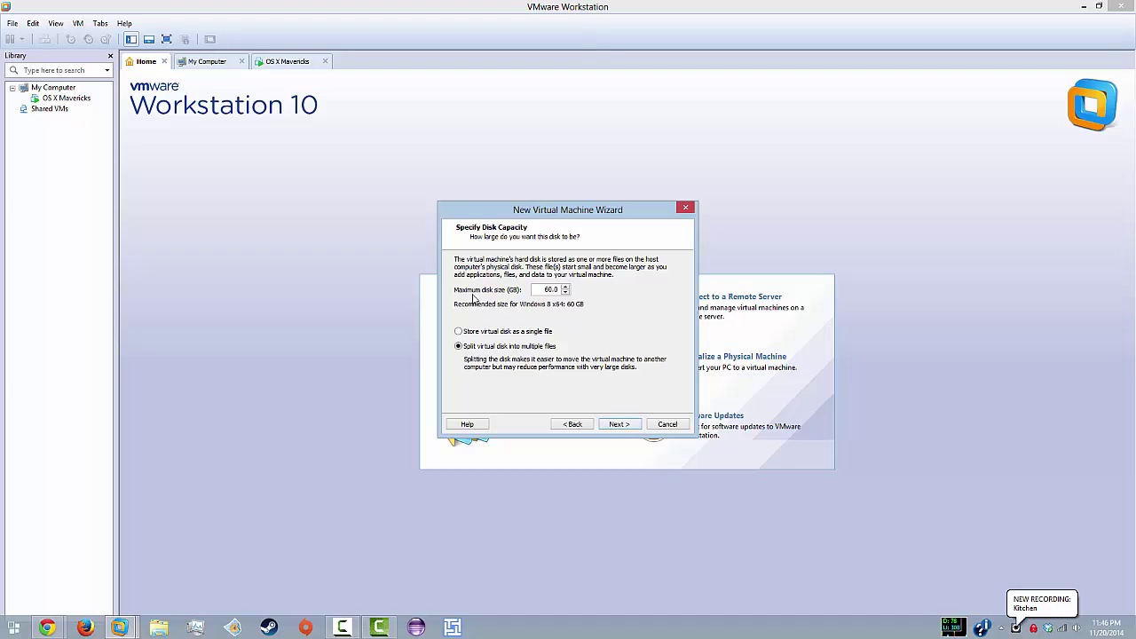
Accept a 60 GB disk split into multiple files, review the configuration summary, and create the virtual machine
click(619, 426)
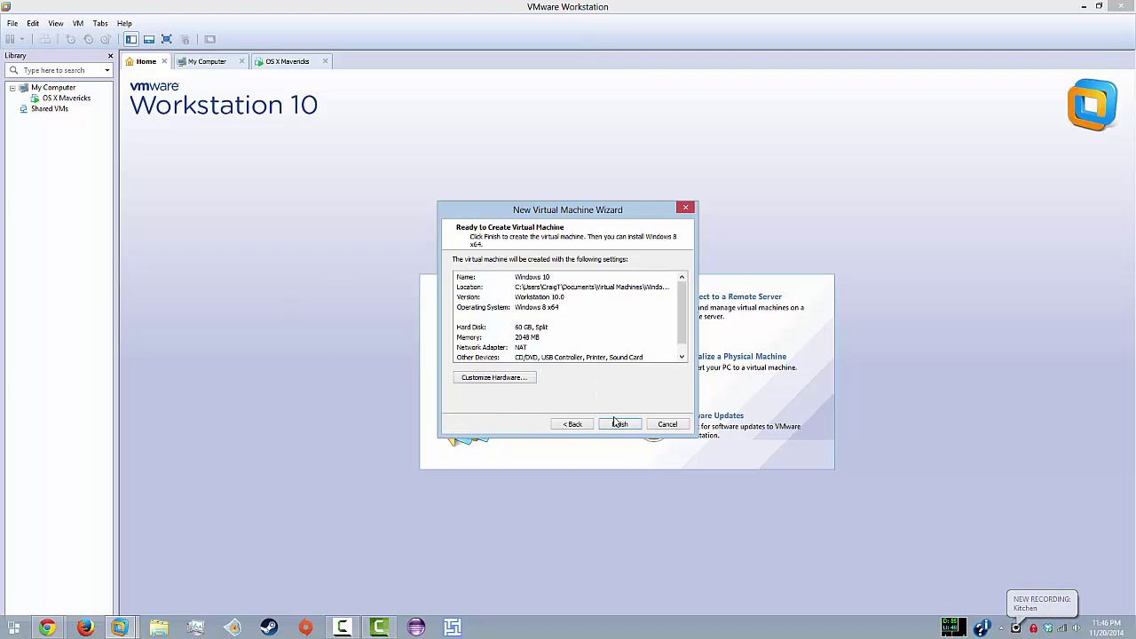
scroll(621, 387, down, 1)
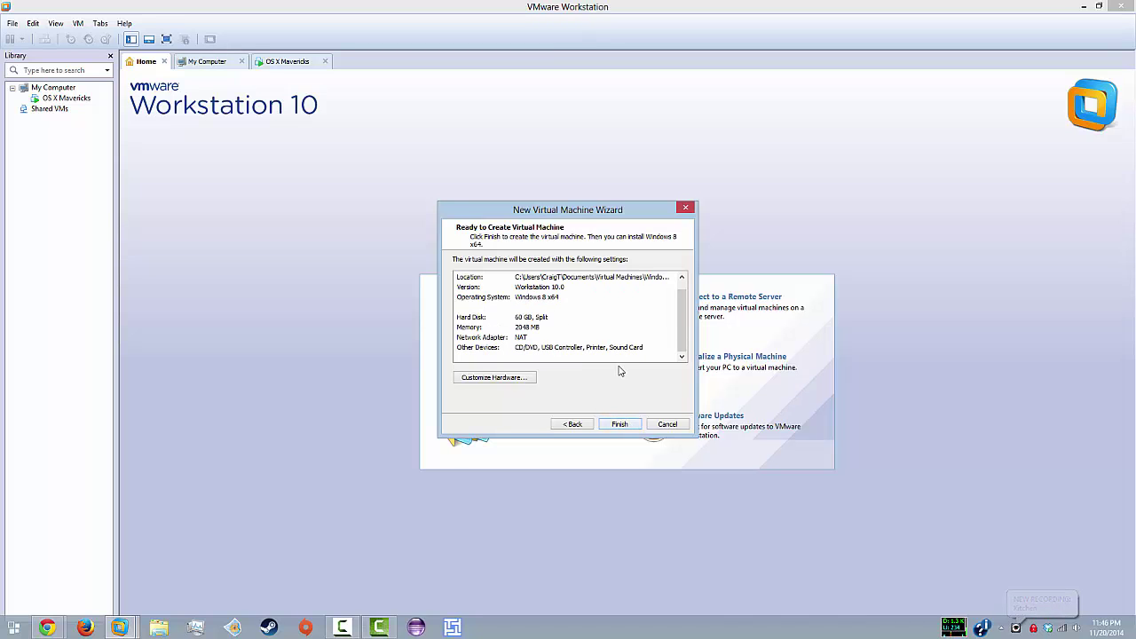
scroll(621, 382, up, 1)
click(620, 423)
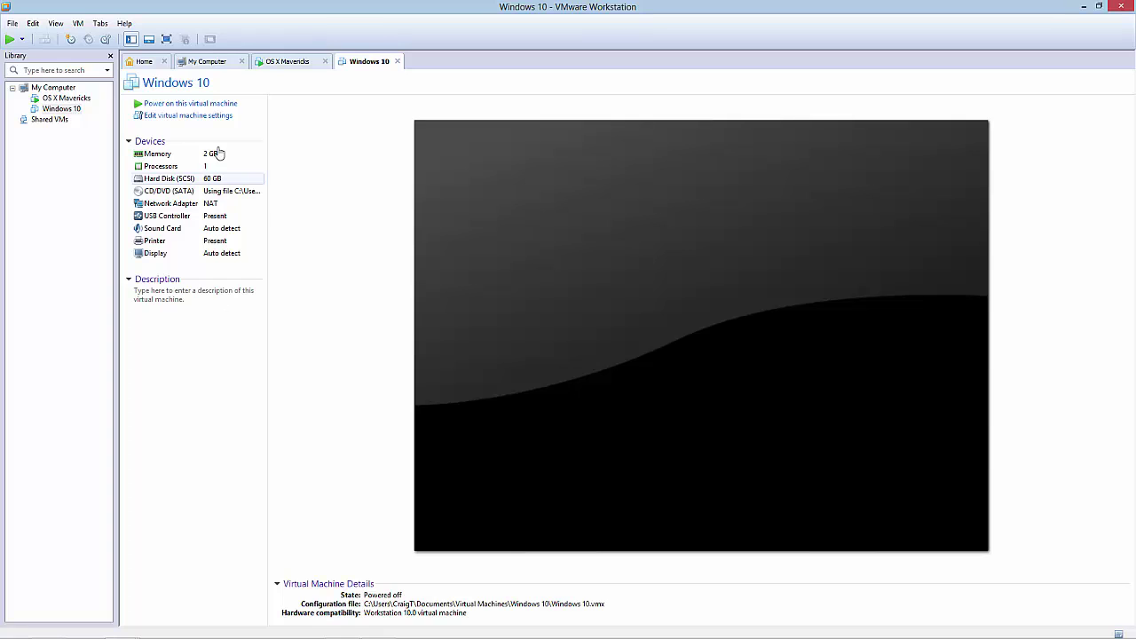
Edit the Windows 10 virtual machine's display to specify 2 monitors with a maximum resolution of 1920 x 1080
click(221, 117)
click(434, 276)
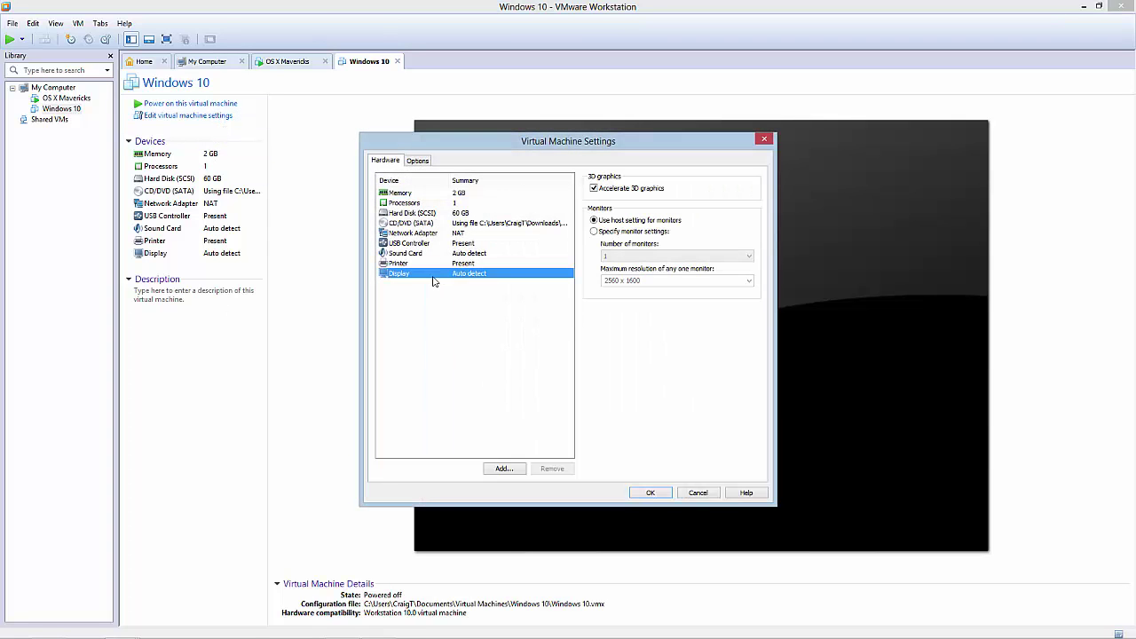
click(632, 231)
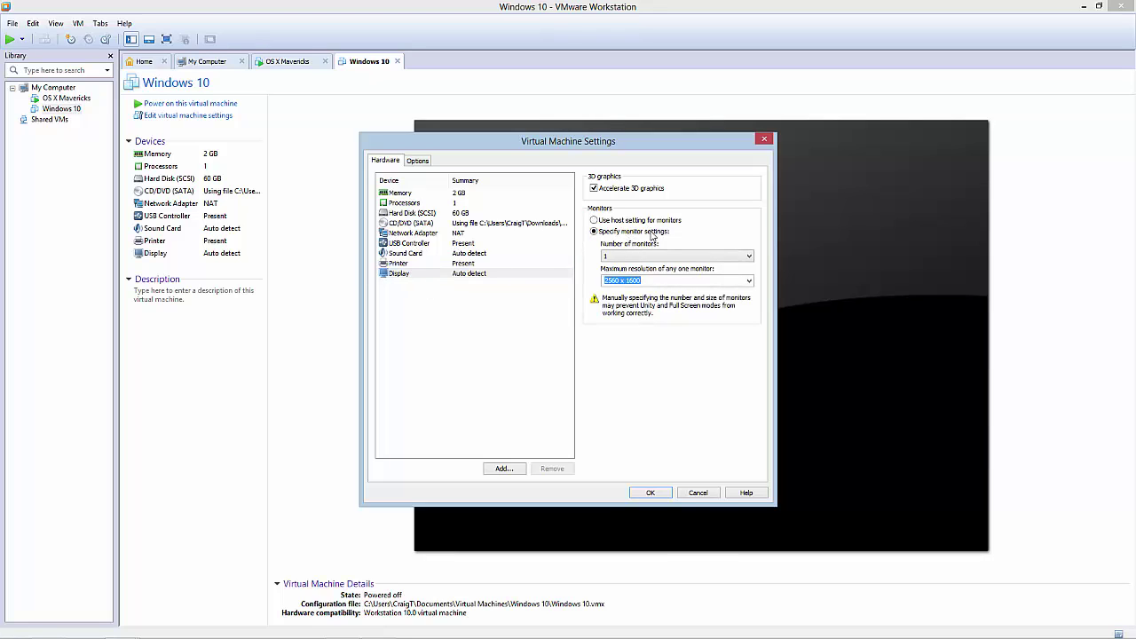
click(750, 281)
click(694, 335)
click(752, 258)
click(710, 272)
Review the virtual machine's printer, memory, display, USB controller and network adapter settings
click(416, 264)
click(444, 194)
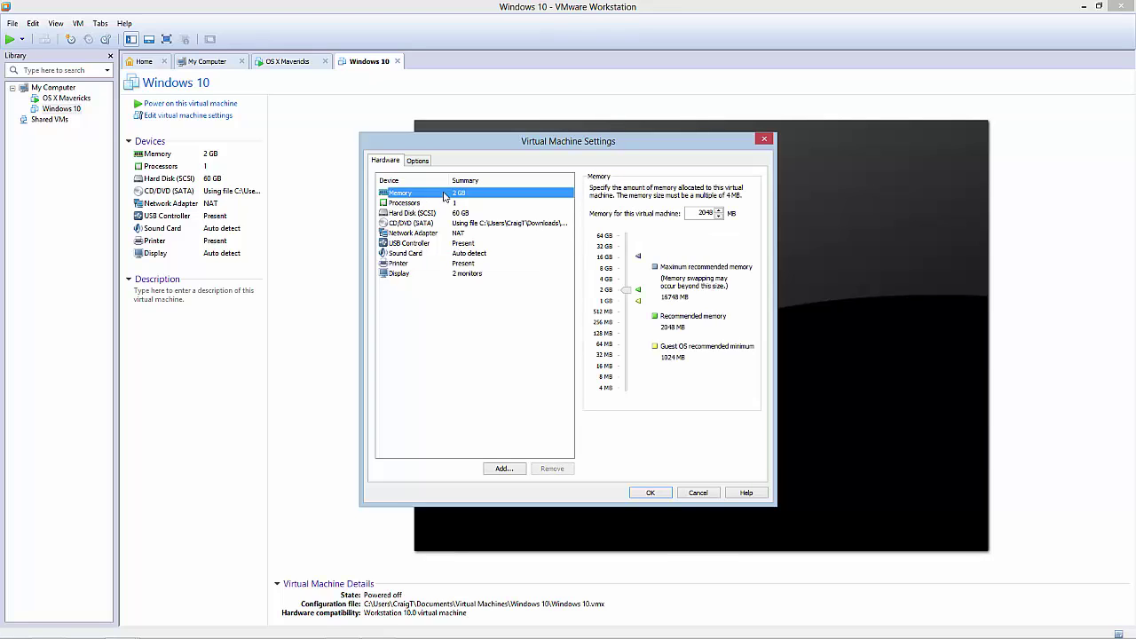
click(435, 274)
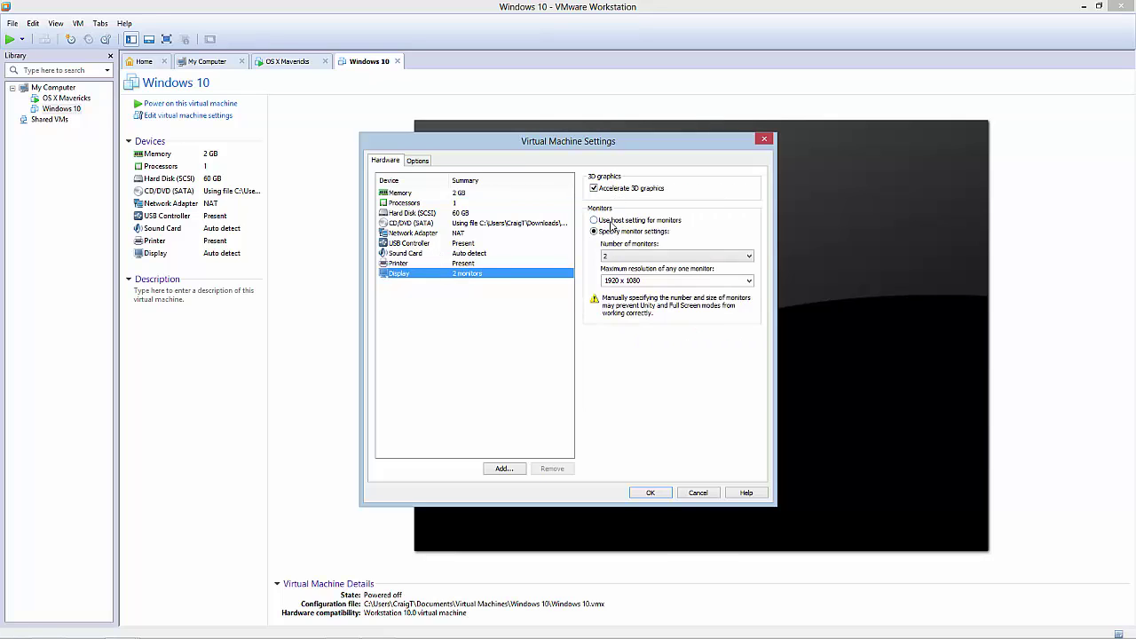
click(432, 195)
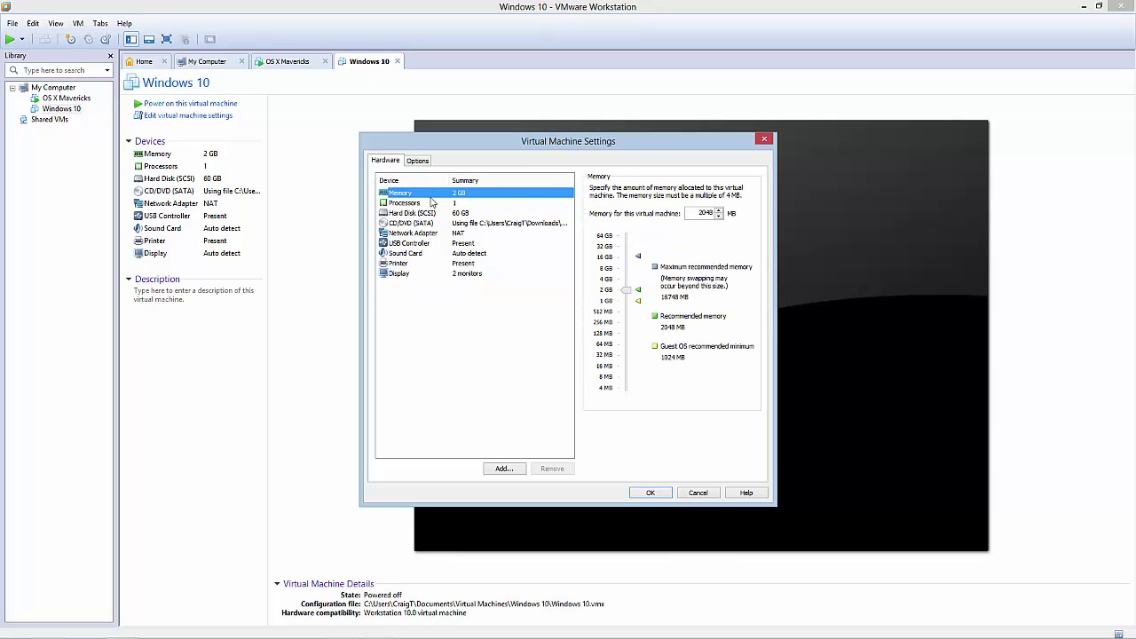
click(413, 244)
click(415, 234)
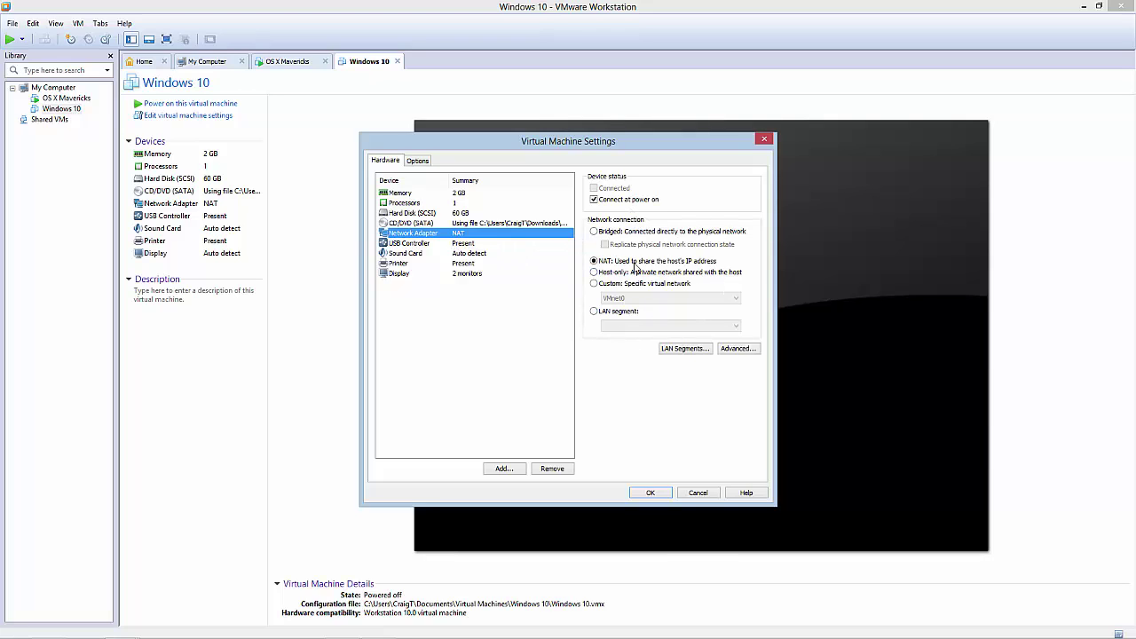
Set the virtual machine's memory to 8000 MB
click(420, 191)
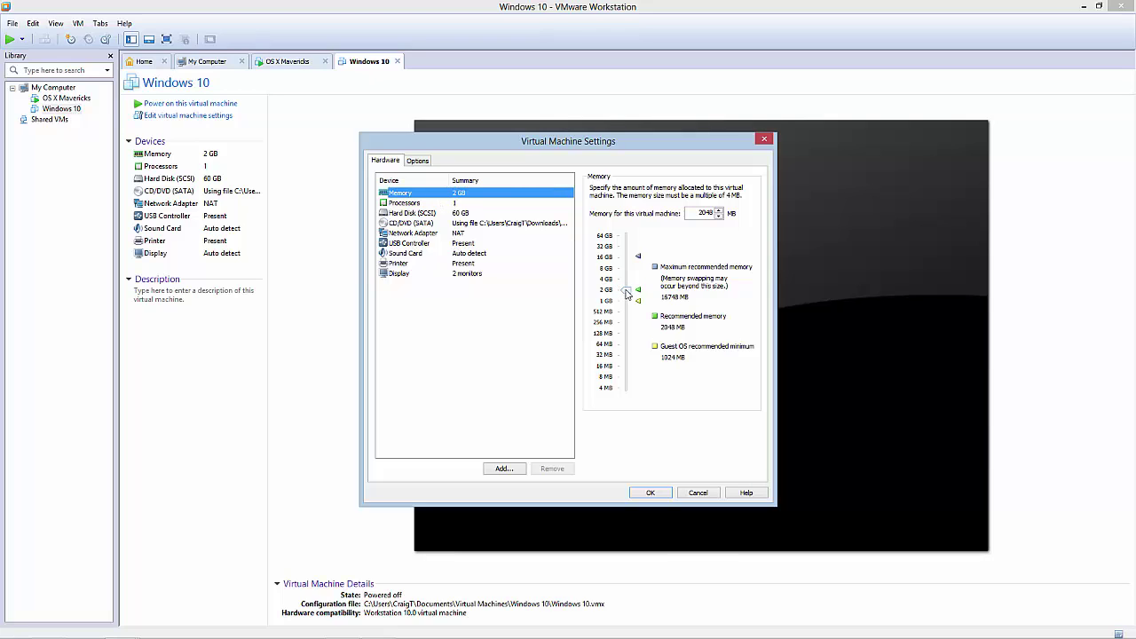
drag(626, 293, 626, 255)
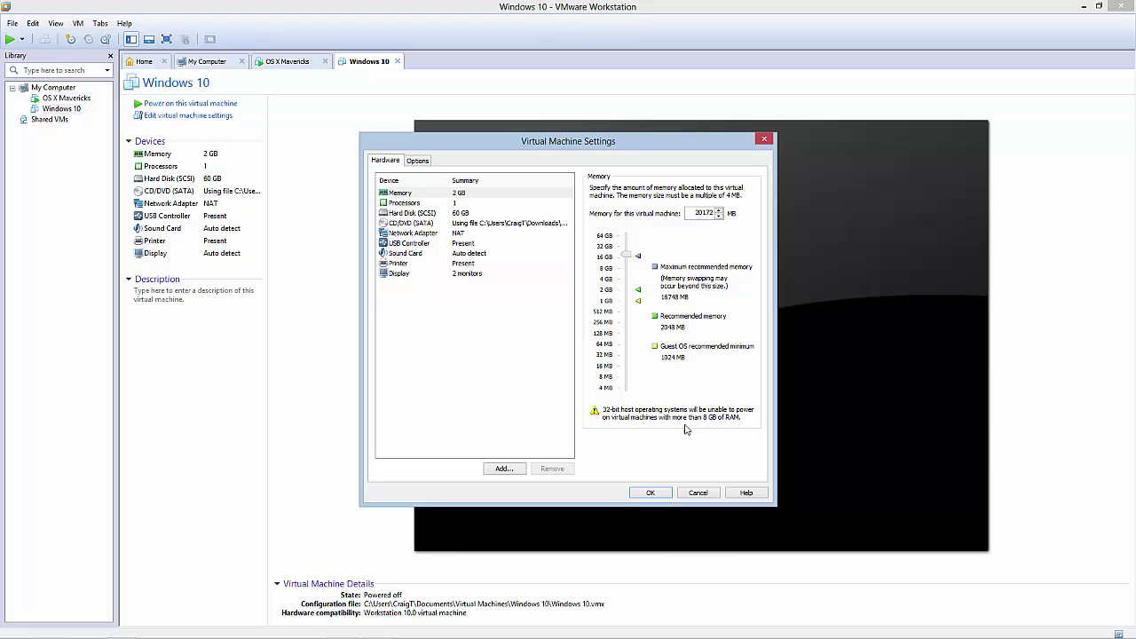
drag(632, 257, 635, 273)
double_click(699, 214)
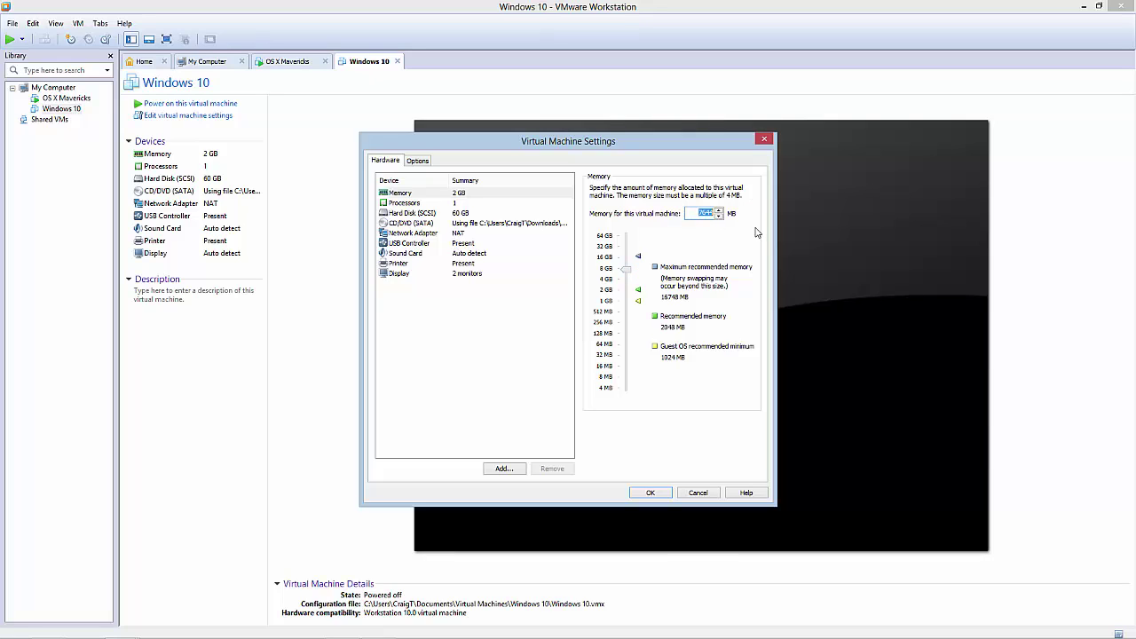
text(8000)
double_click(704, 214)
Review the virtual machine's processor, hard disk, USB controller and CD/DVD settings
click(428, 205)
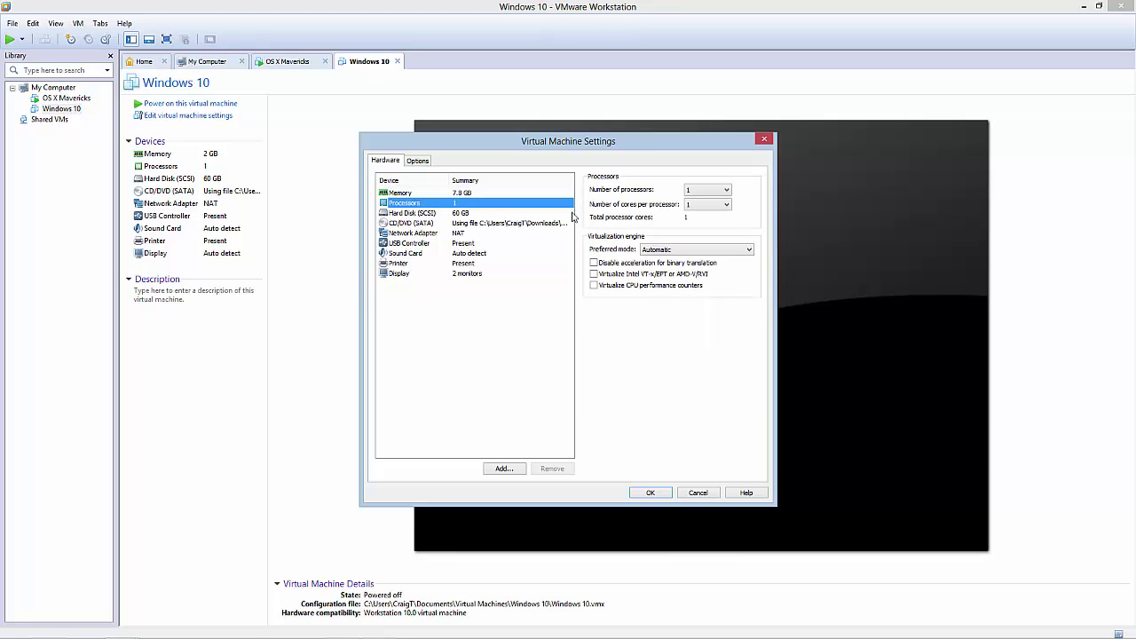
click(710, 191)
click(649, 191)
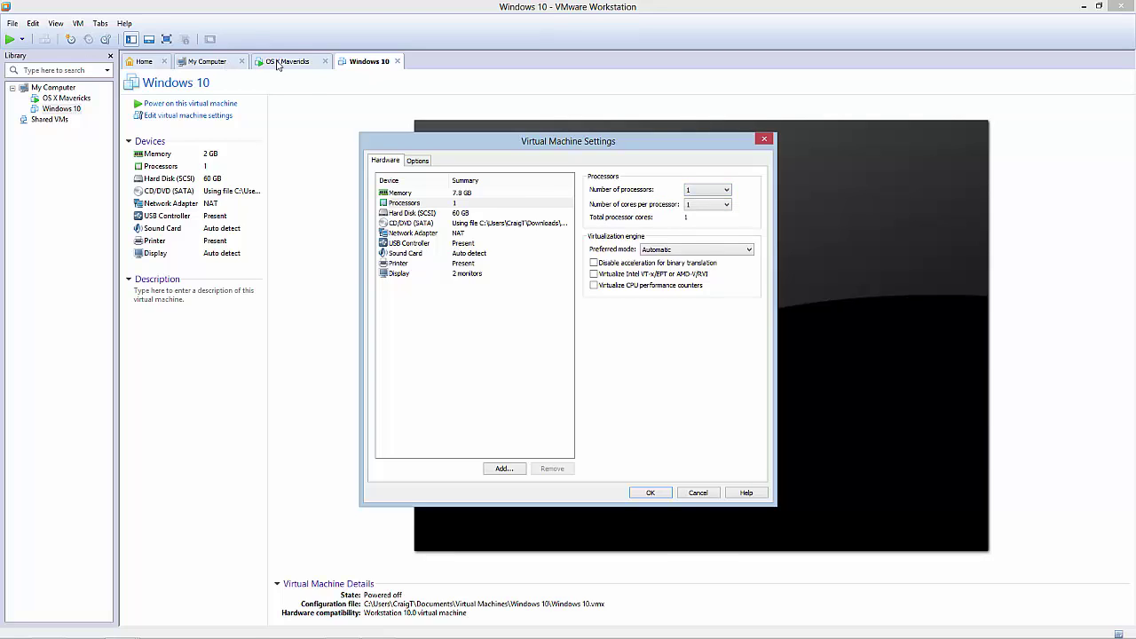
click(413, 213)
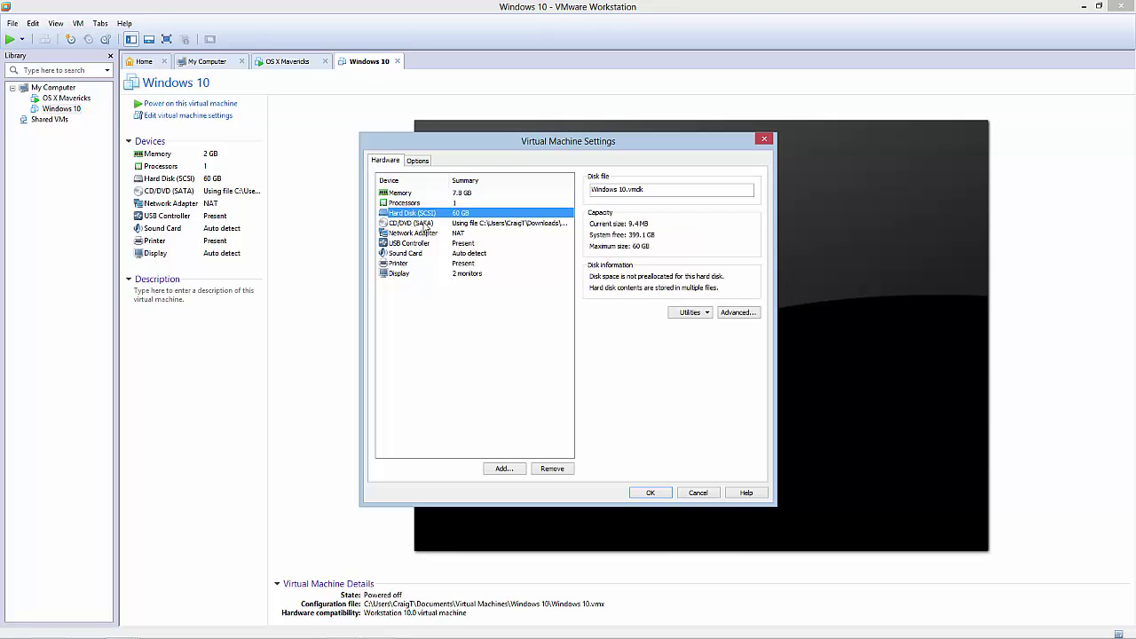
click(426, 224)
click(425, 245)
click(434, 227)
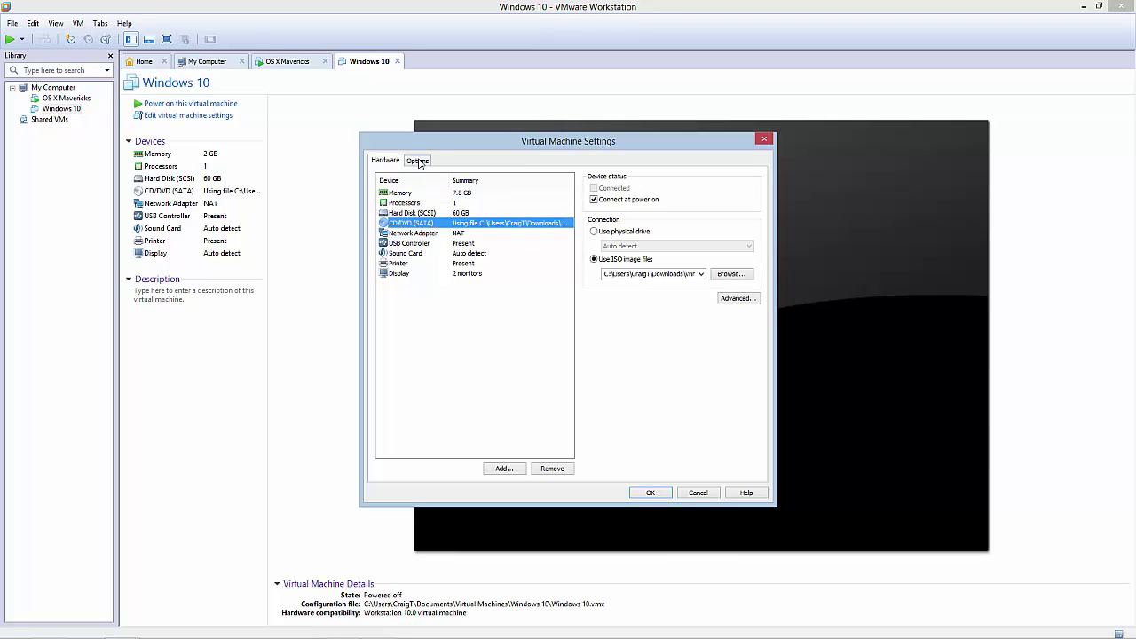
Check the virtual machine's general options, save its settings, and power on the Windows 10 virtual machine
click(419, 161)
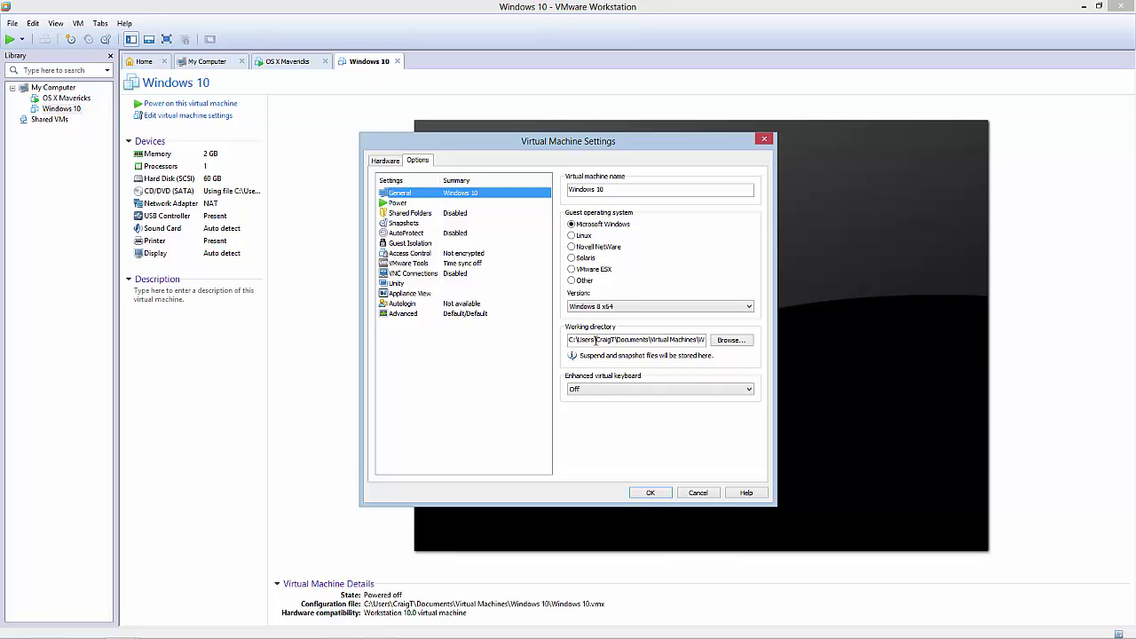
click(649, 493)
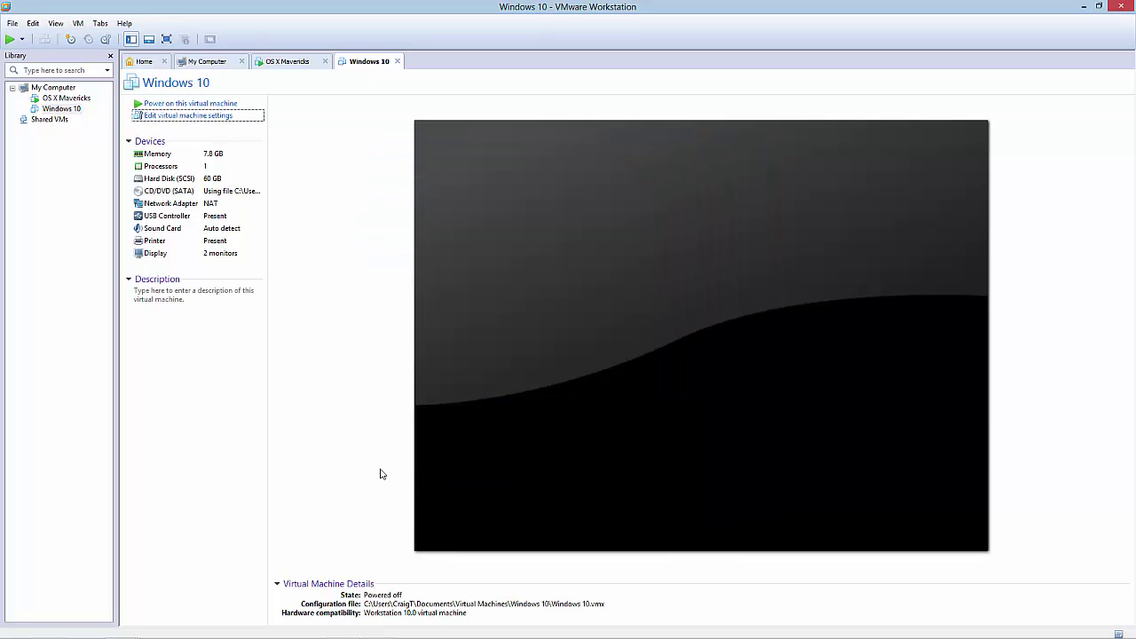
click(180, 105)
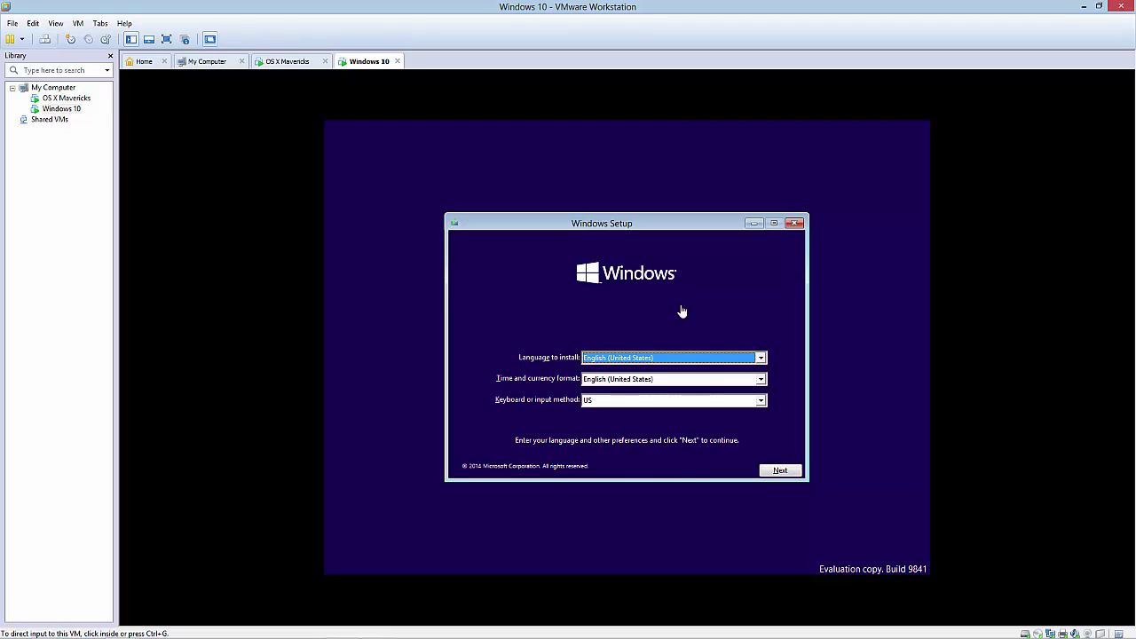
Continue Windows Setup with English (United States) and the US keyboard, and start the installation
click(798, 473)
click(798, 473)
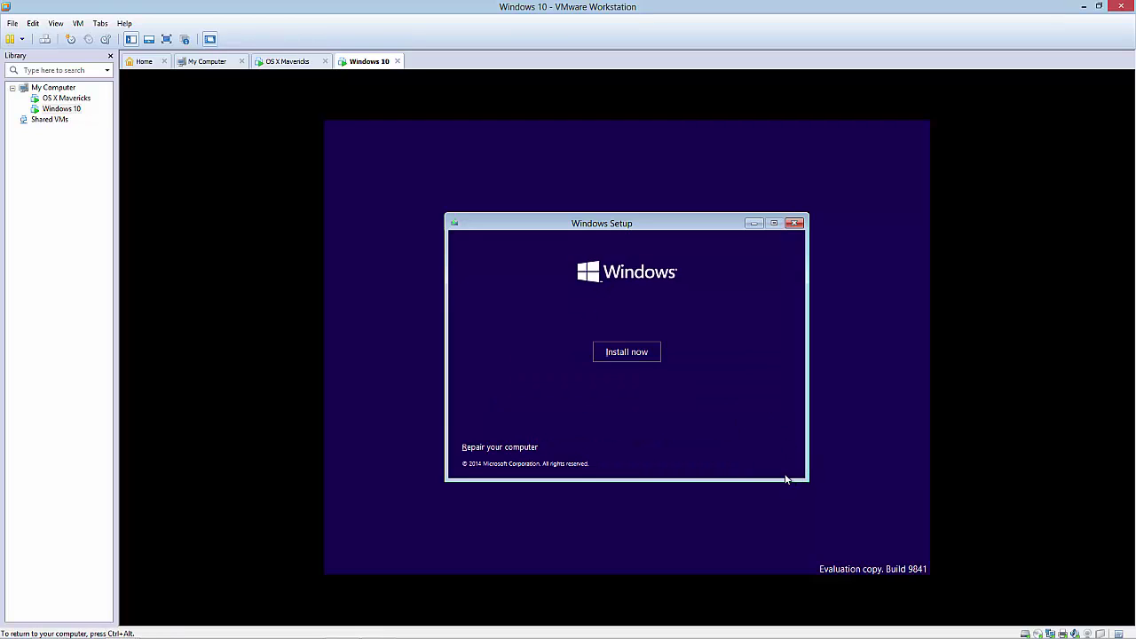
click(625, 353)
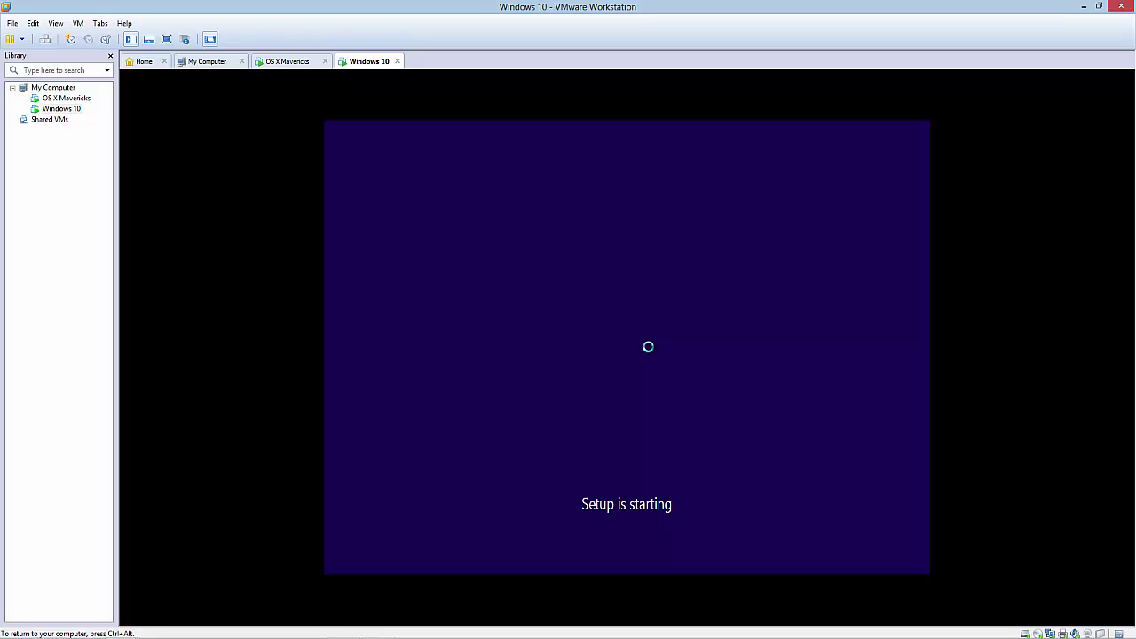
key(ctrl+alt)
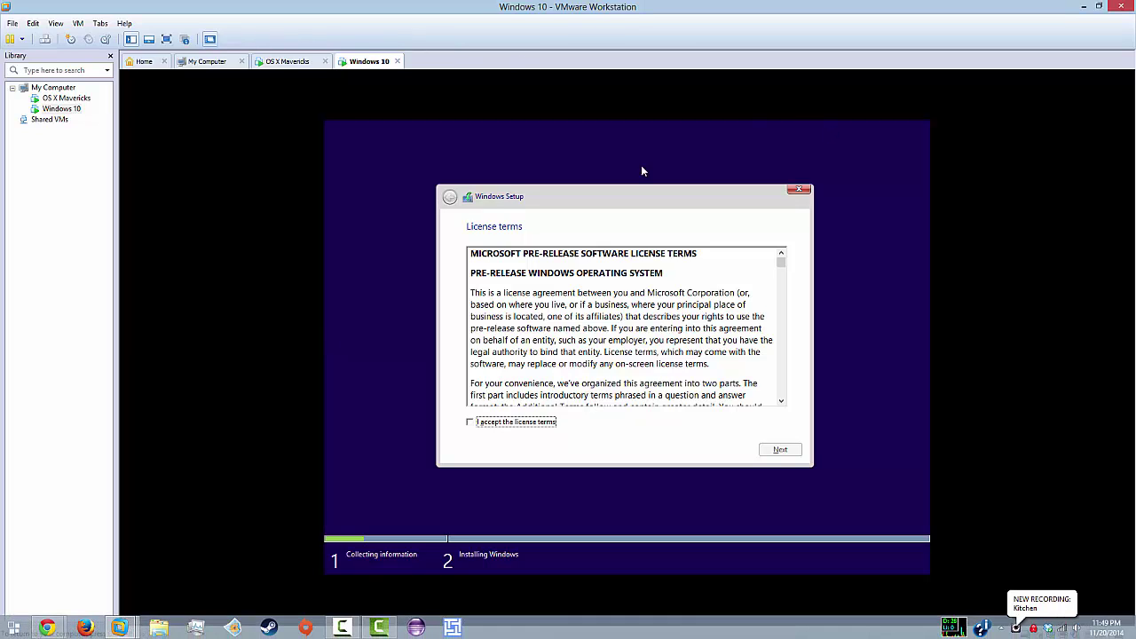
Accept the Windows license terms and try the Upgrade installation type
click(486, 423)
click(779, 451)
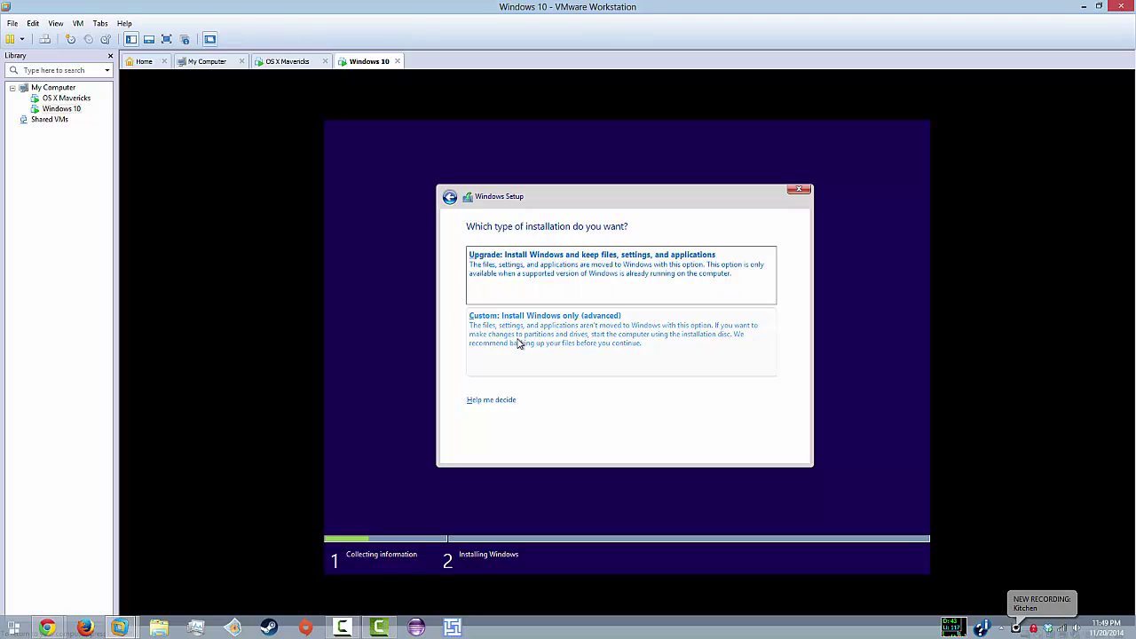
click(551, 293)
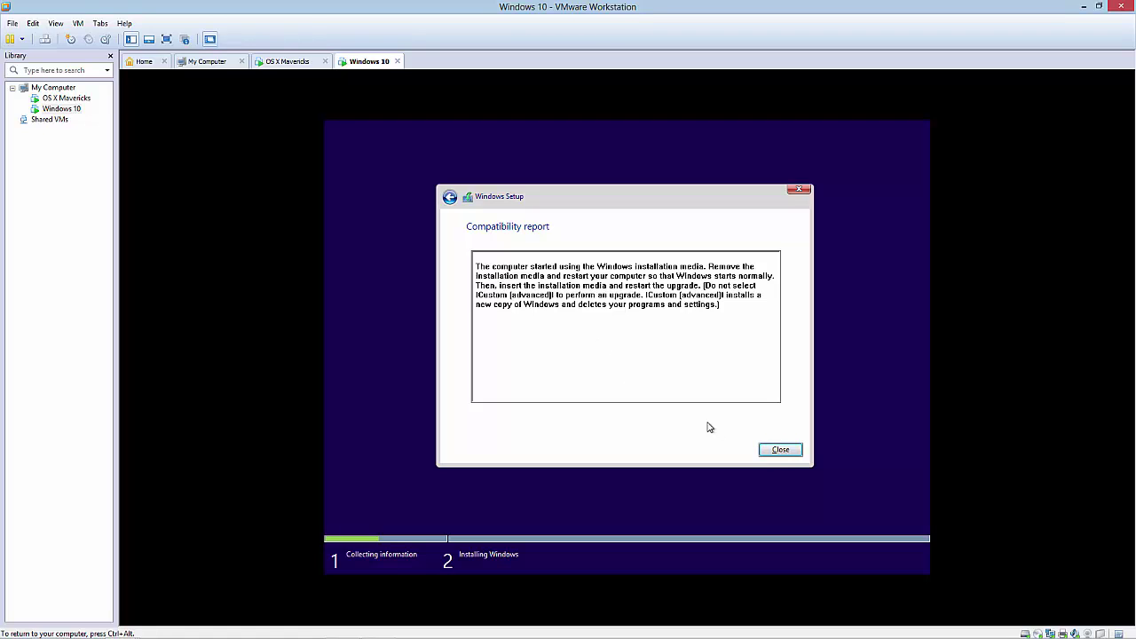
Return to the installation types, choose Custom: Install Windows only (advanced), and install Windows on Drive 0 Unallocated Space
click(450, 197)
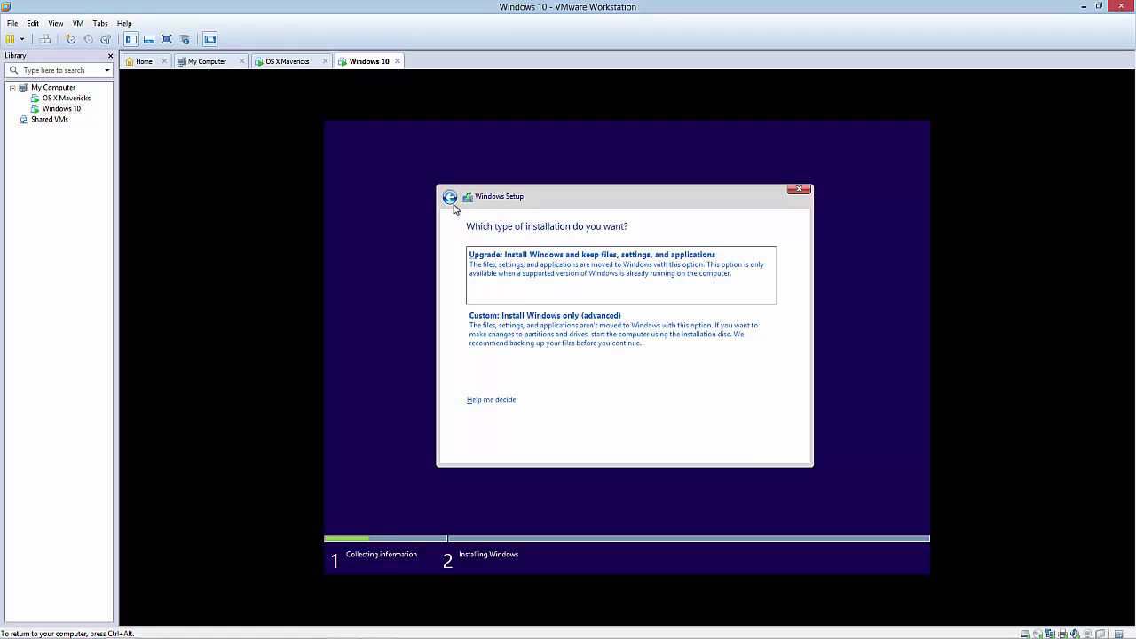
click(494, 343)
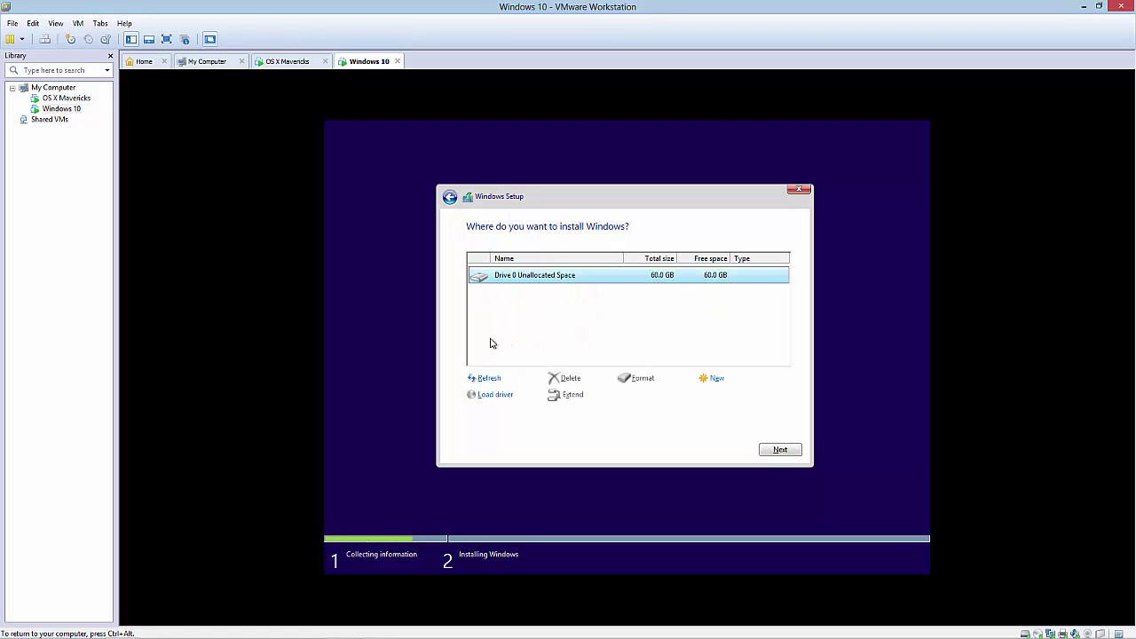
click(778, 451)
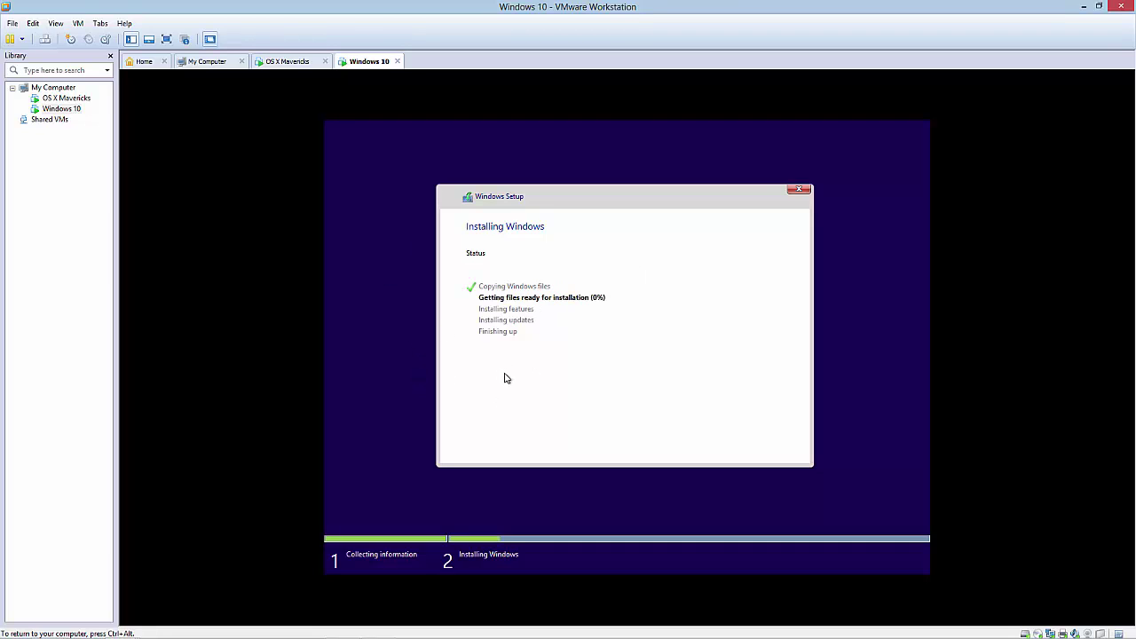
key(ctrl+alt)
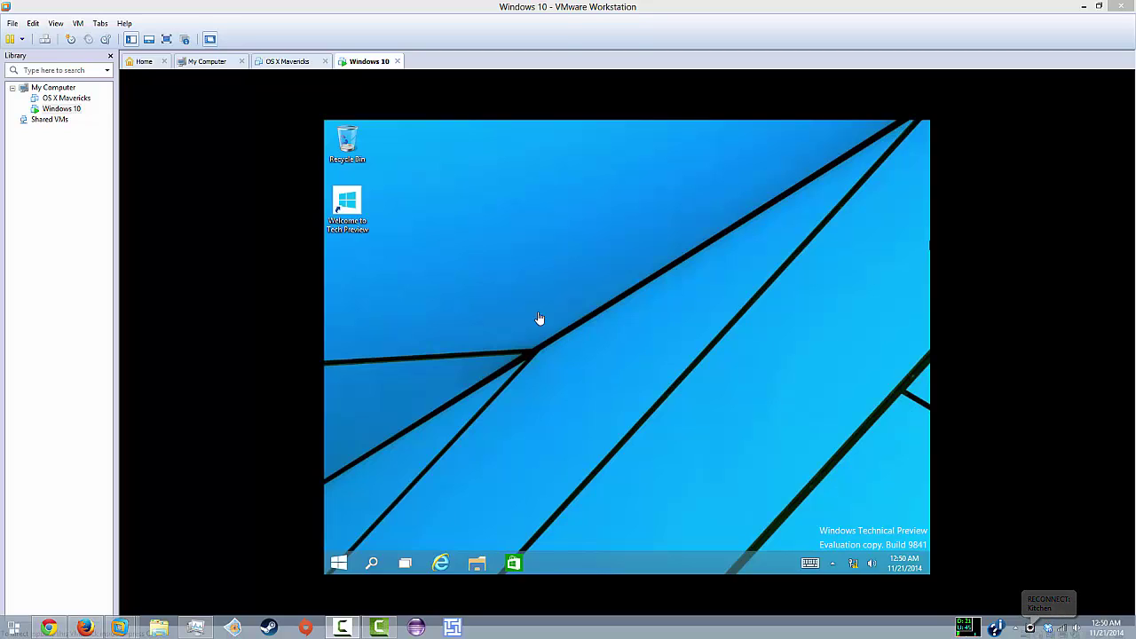
Switch the virtual machine to full screen and look through the Windows 10 Start menu
click(166, 40)
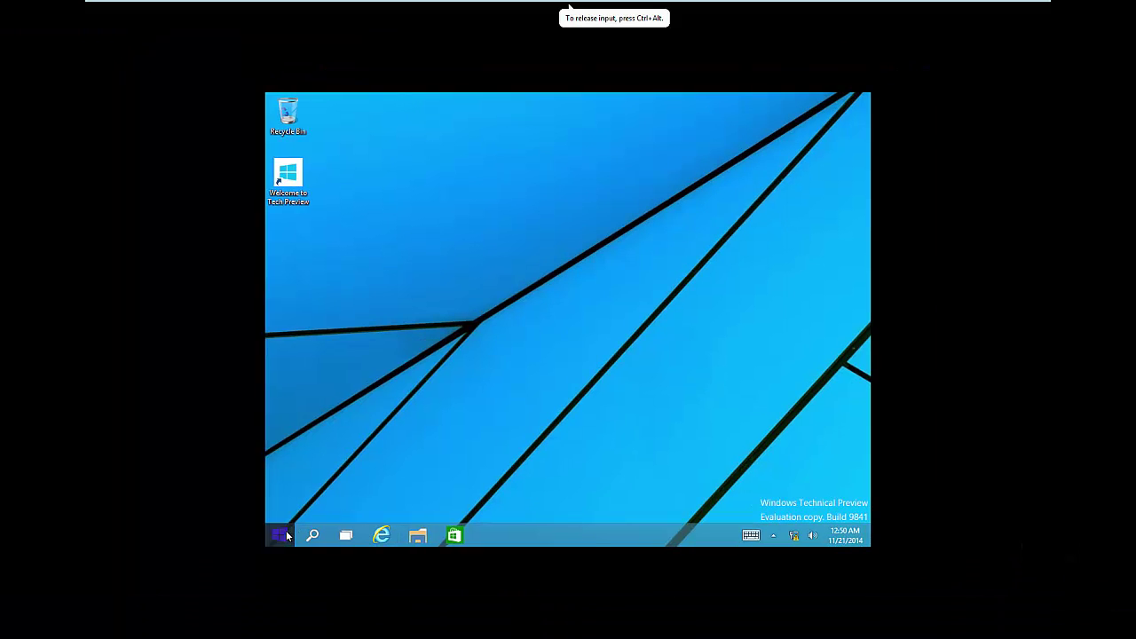
click(279, 535)
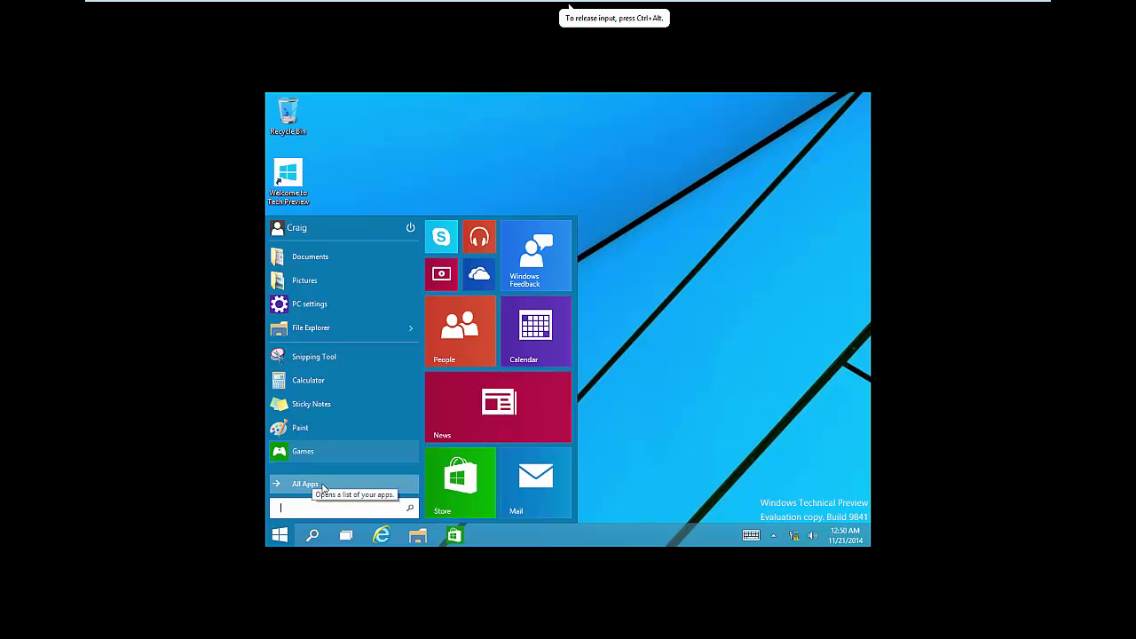
click(324, 485)
click(280, 537)
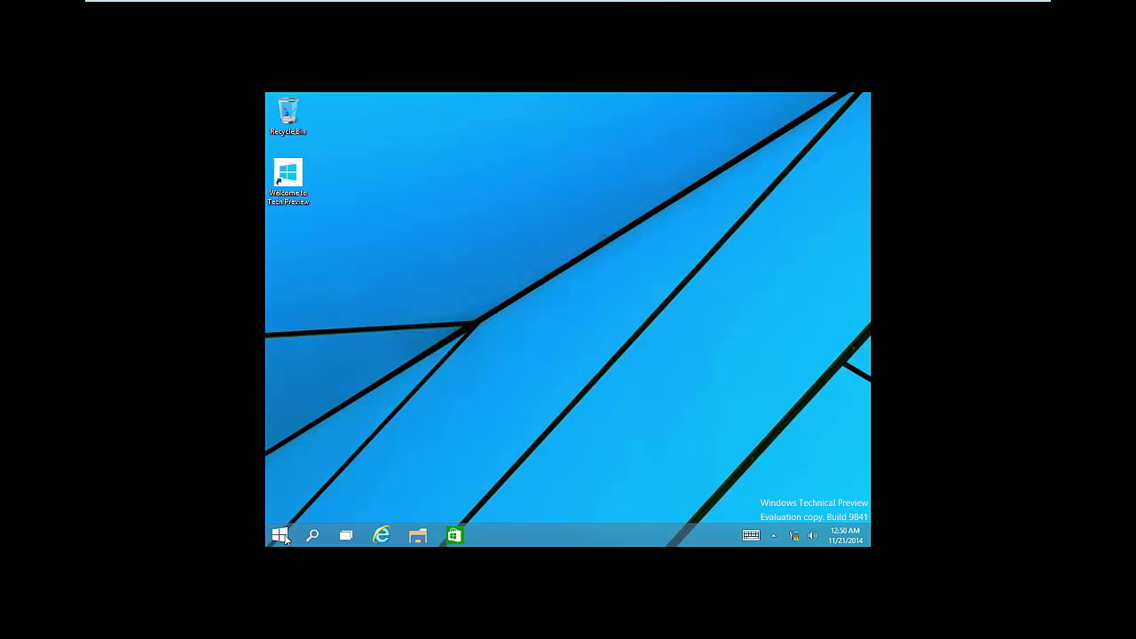
Search for Control Panel in the Windows 10 virtual machine and open it
click(281, 536)
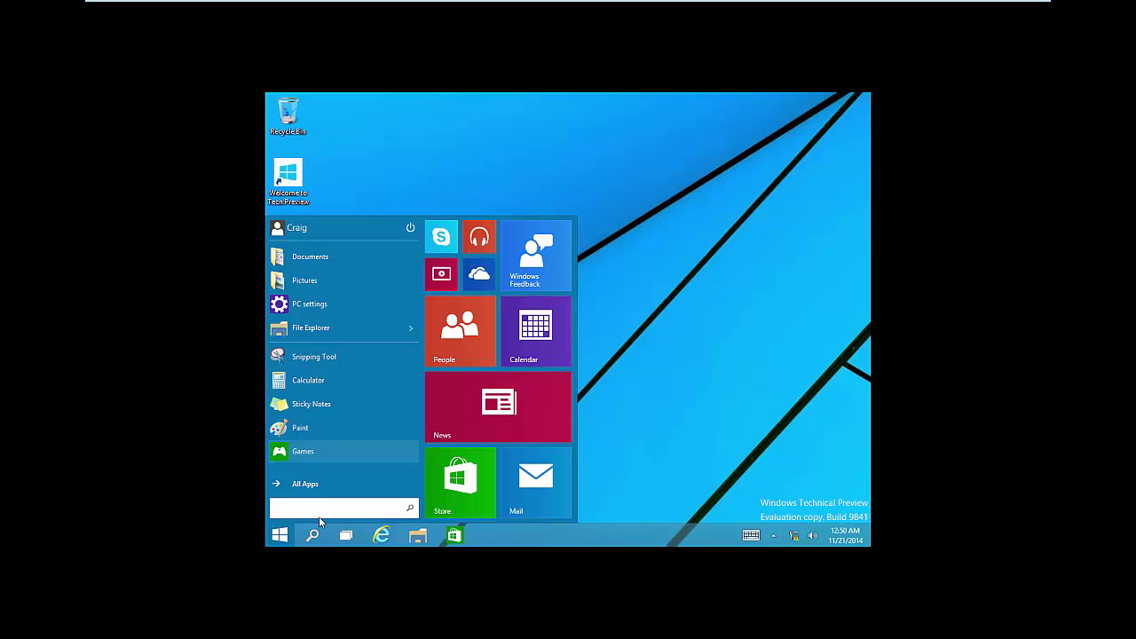
text(control Panel)
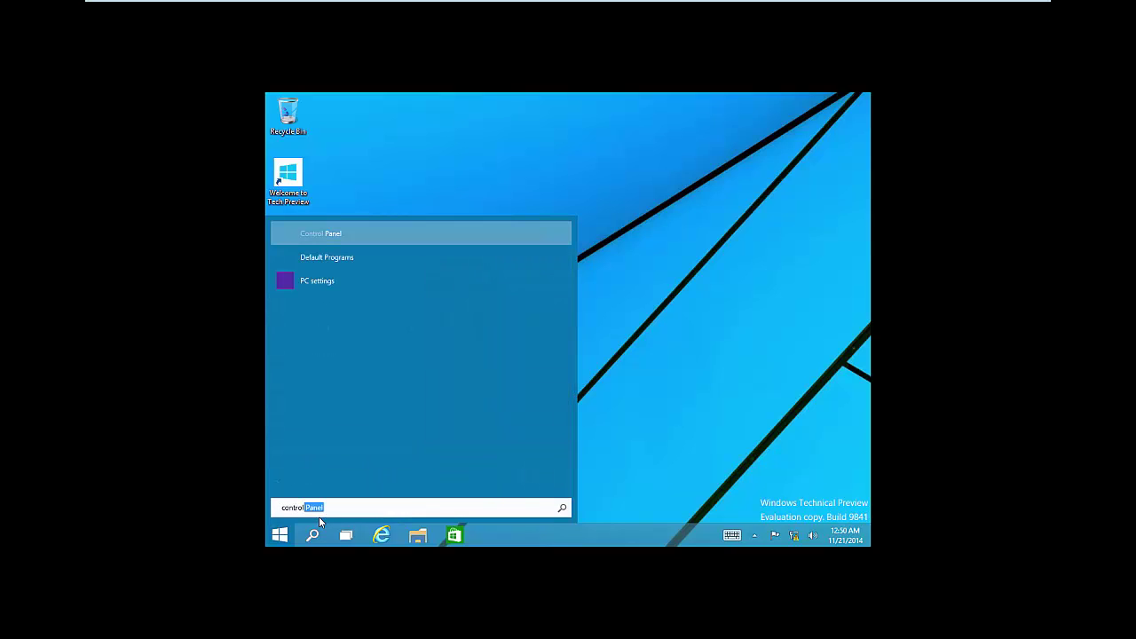
click(386, 233)
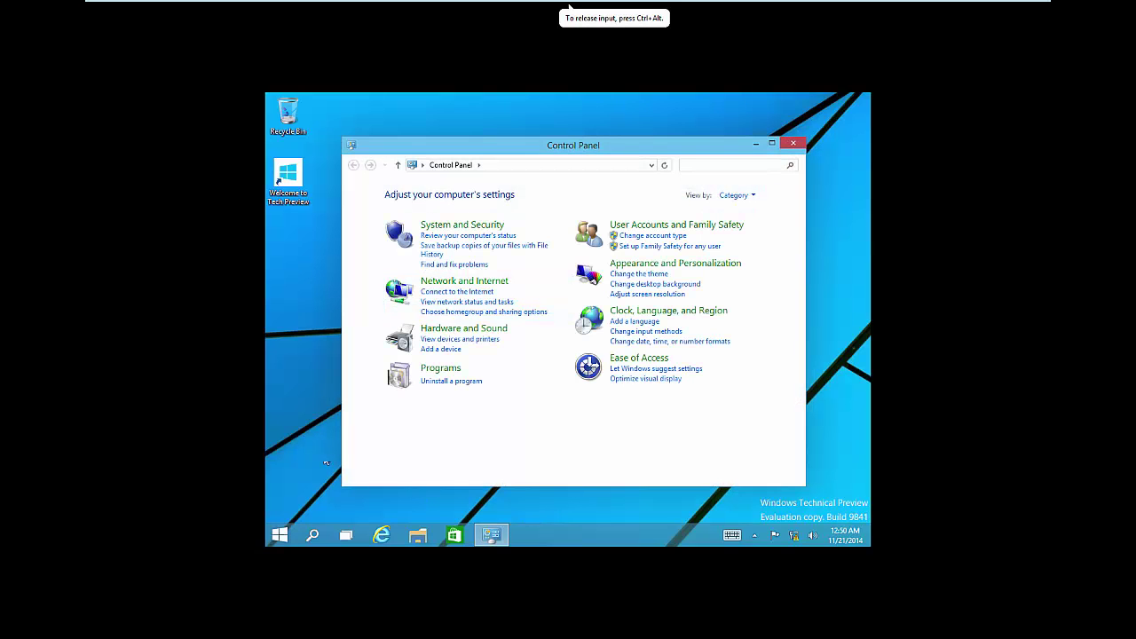
click(281, 544)
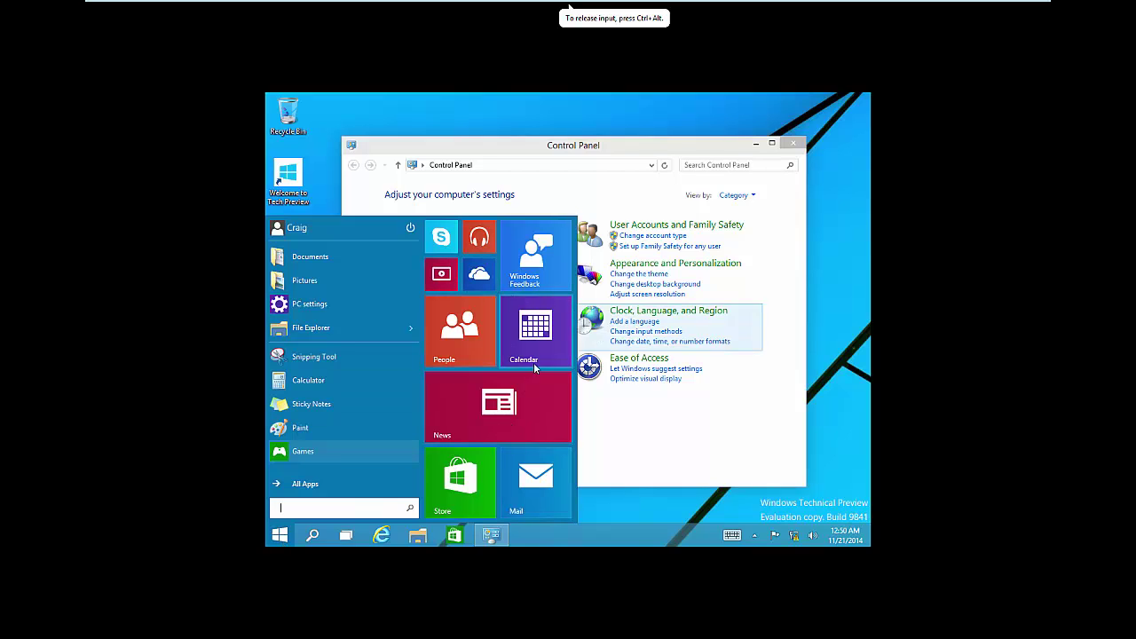
click(704, 462)
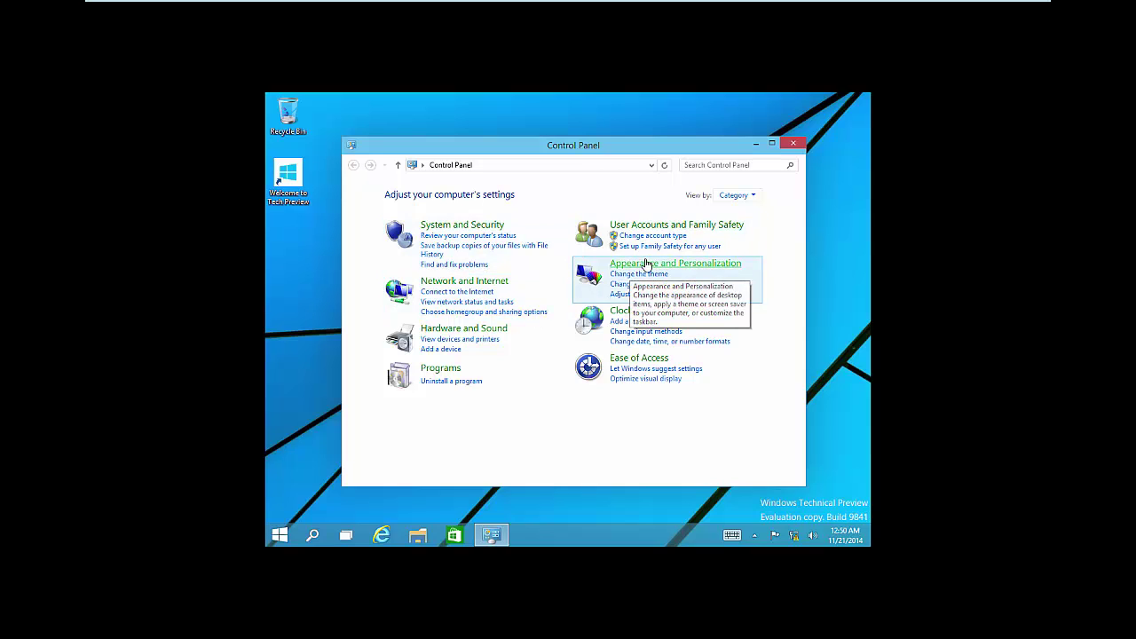
In the Appearance and Personalization display settings, set the screen resolution to 1920 × 1080 and keep the changes
click(702, 264)
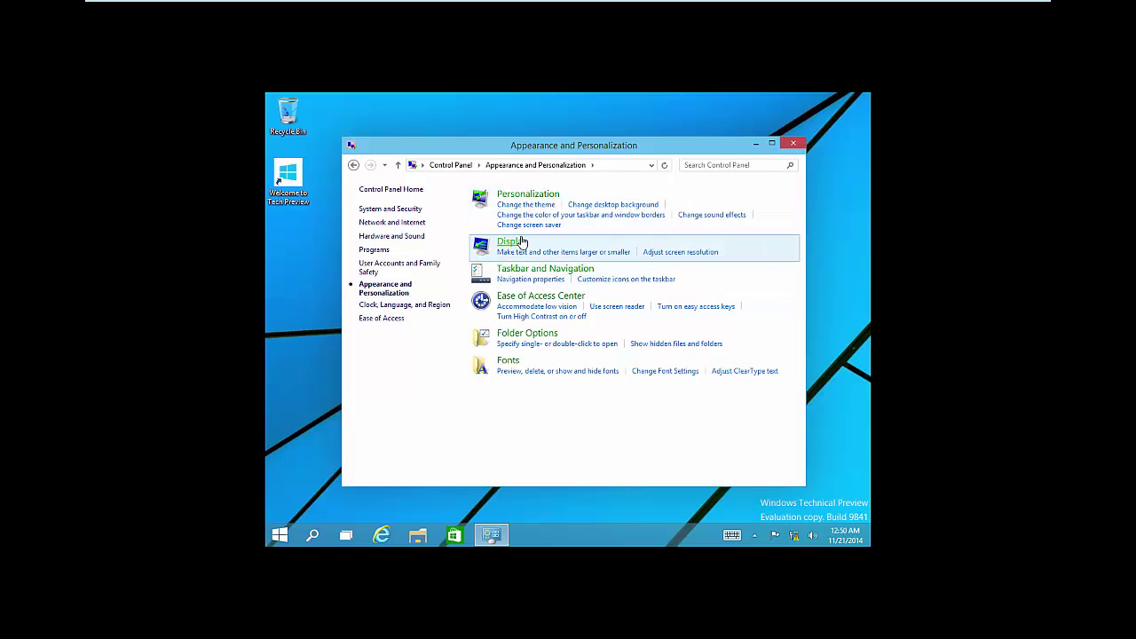
click(512, 242)
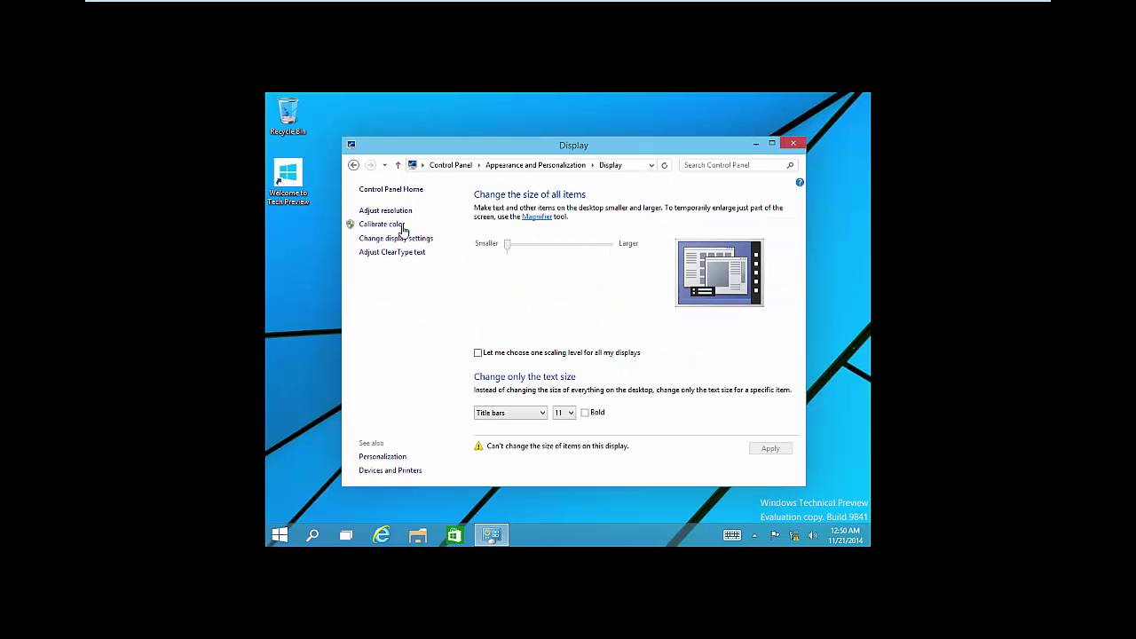
click(400, 213)
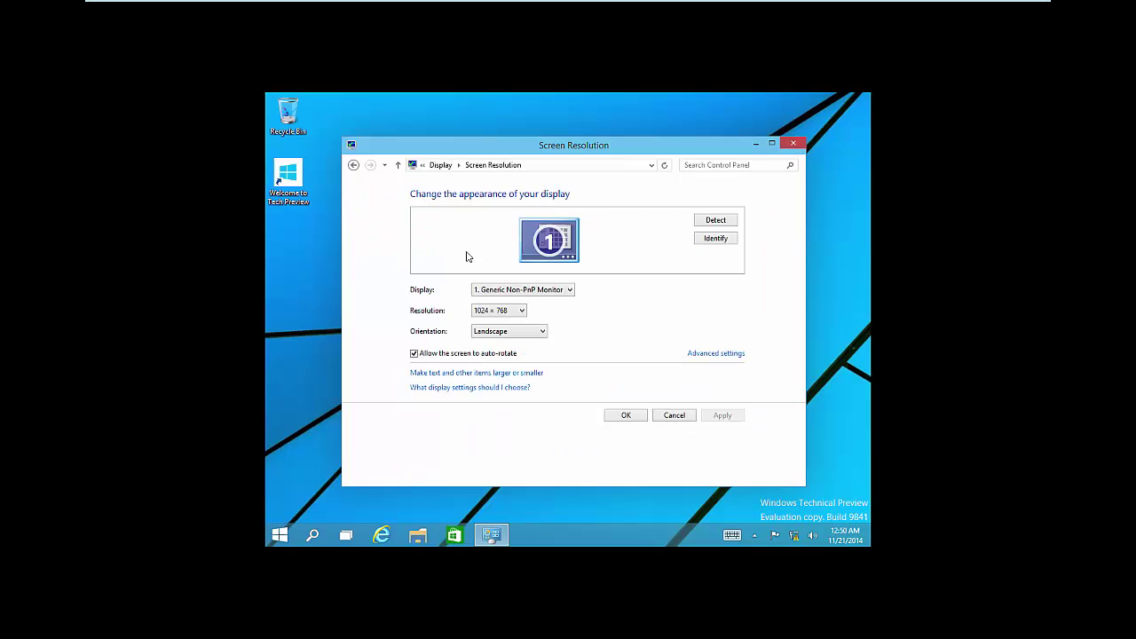
click(497, 311)
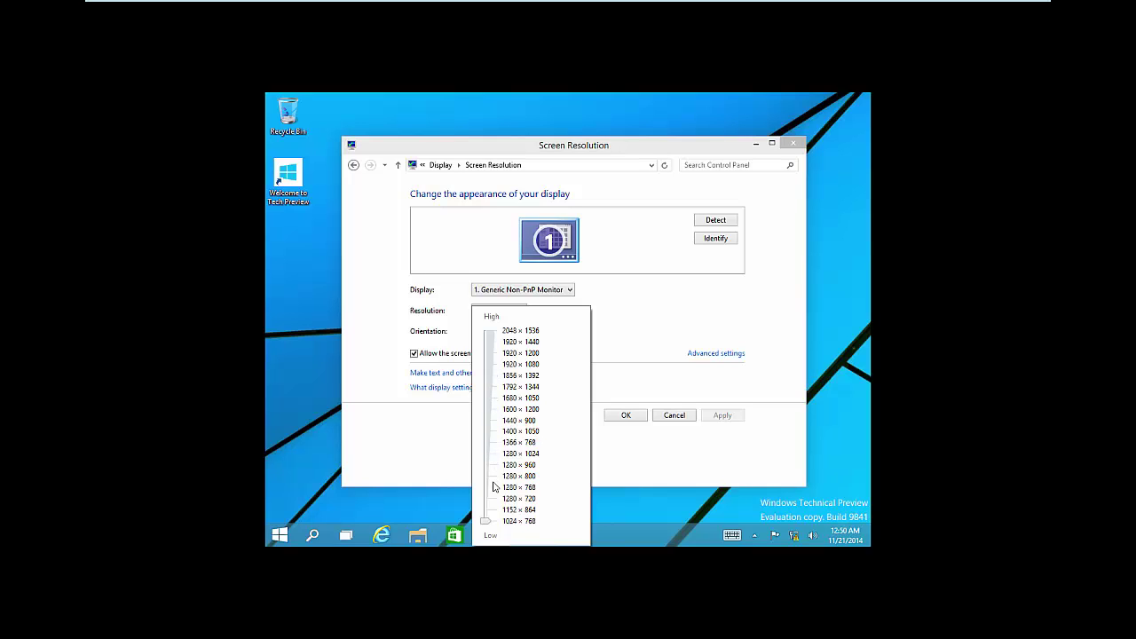
drag(489, 515, 486, 364)
click(675, 371)
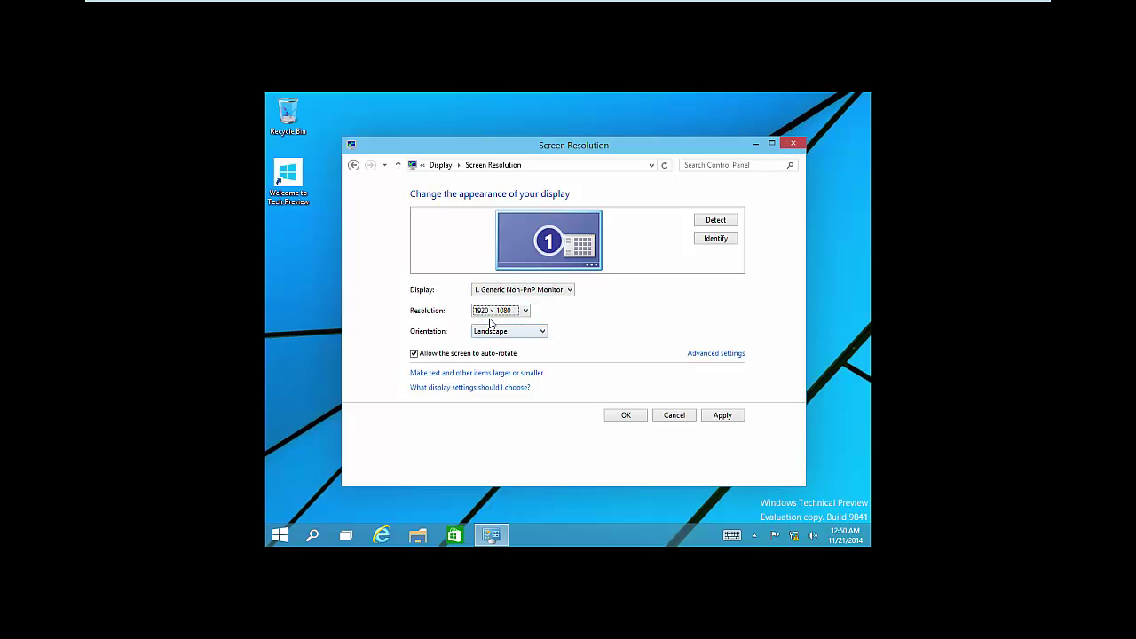
click(712, 419)
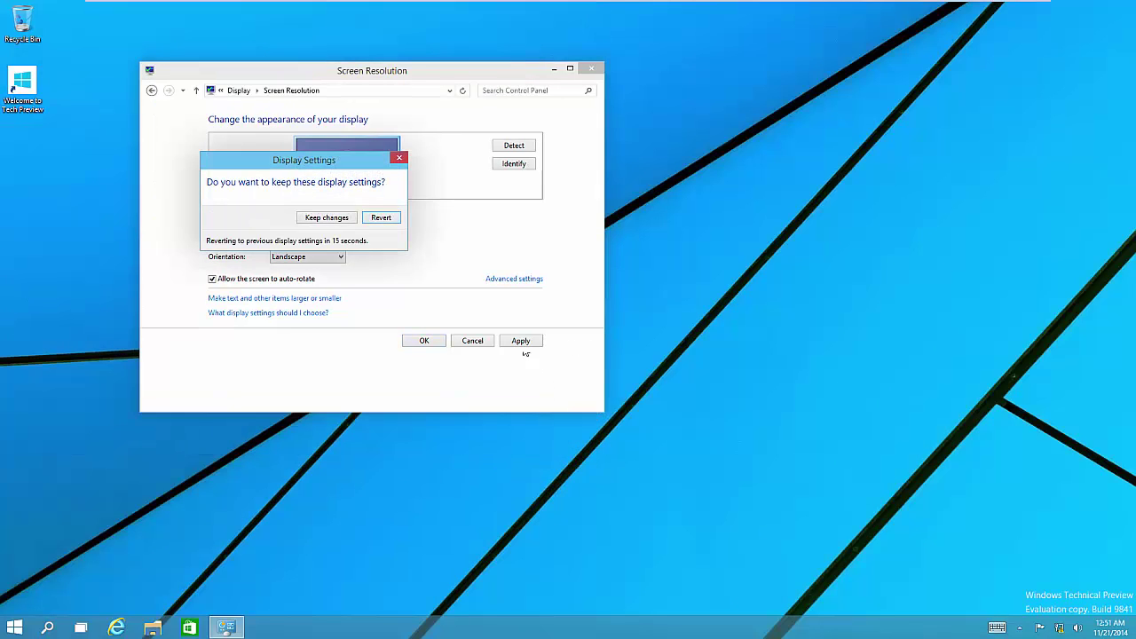
click(311, 217)
Open the settings for making text and other items larger, and apply the middle size for all items
click(274, 299)
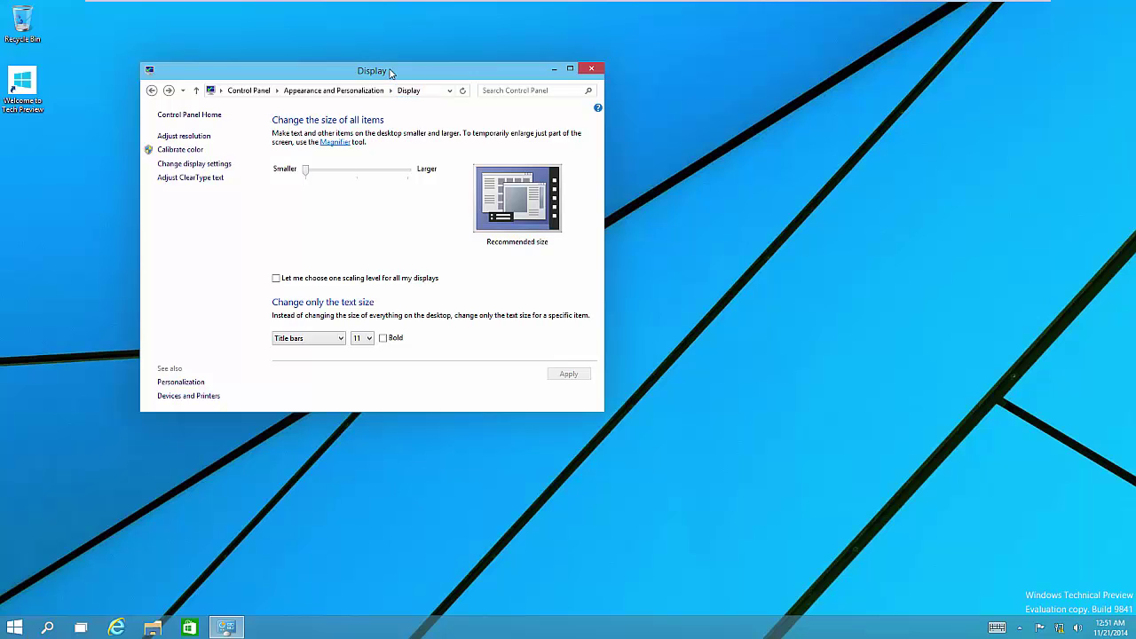
drag(391, 73, 561, 153)
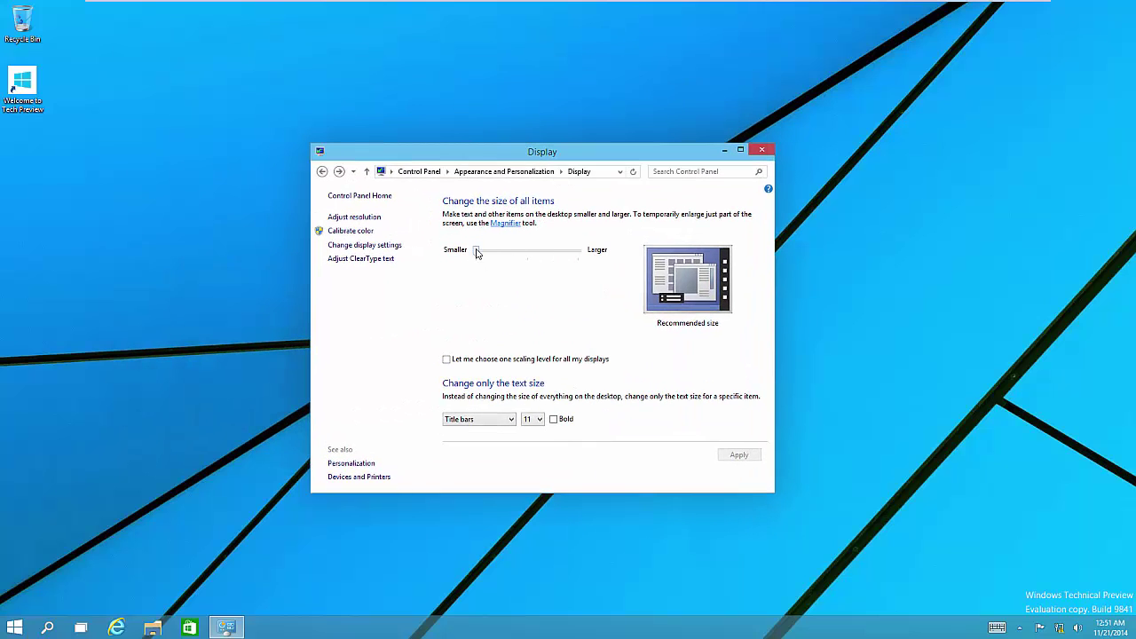
drag(476, 254, 524, 256)
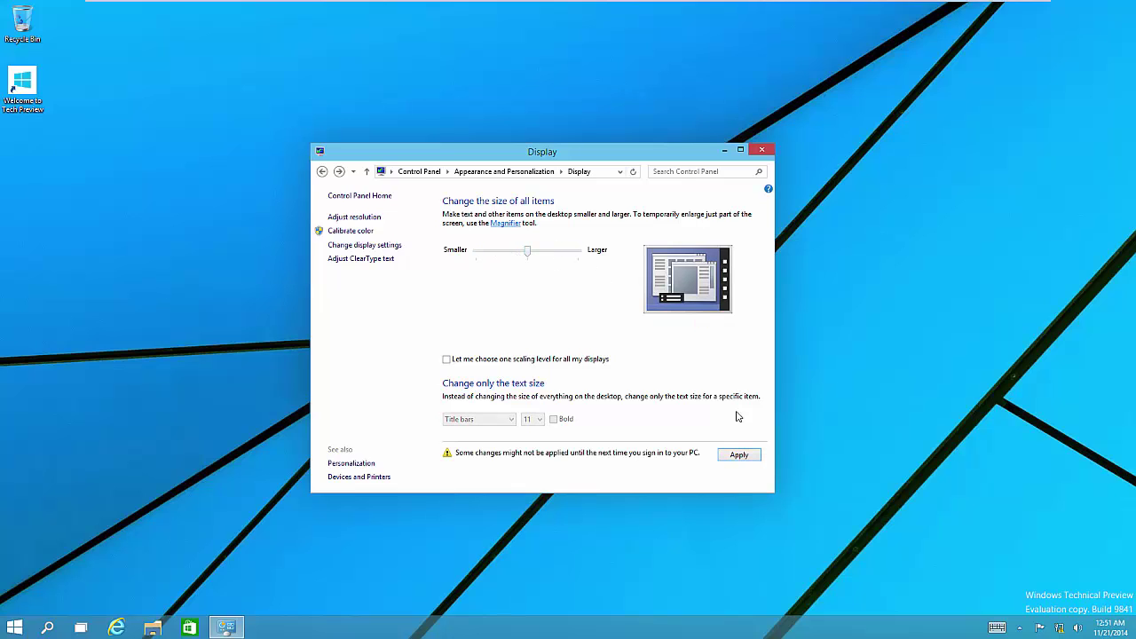
click(740, 455)
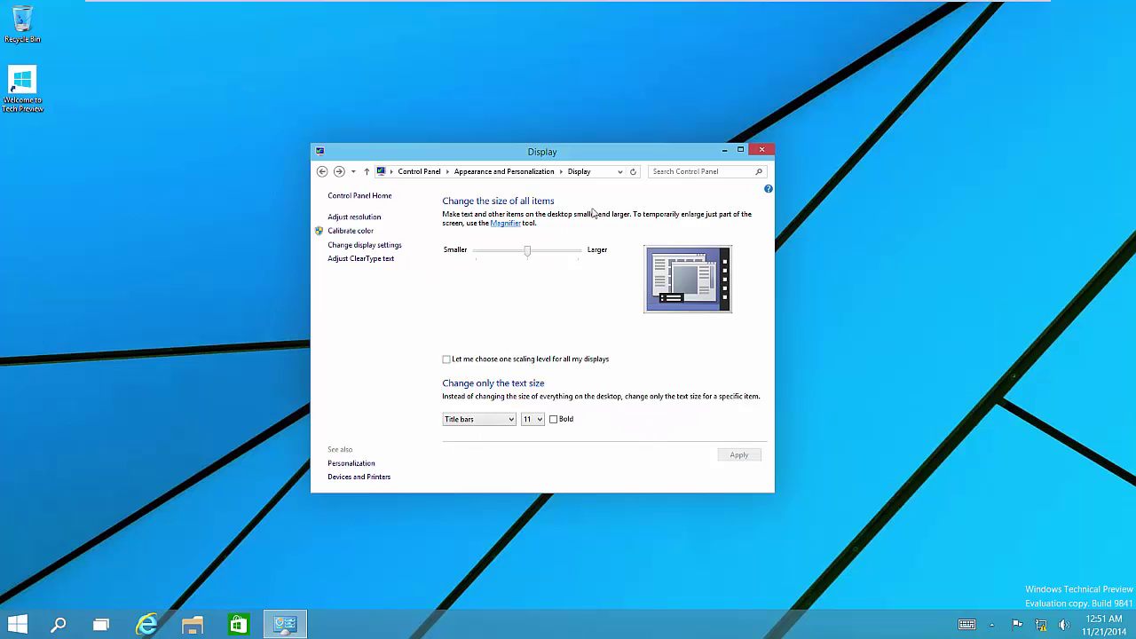
Apply the largest size for all items on the desktop
click(548, 252)
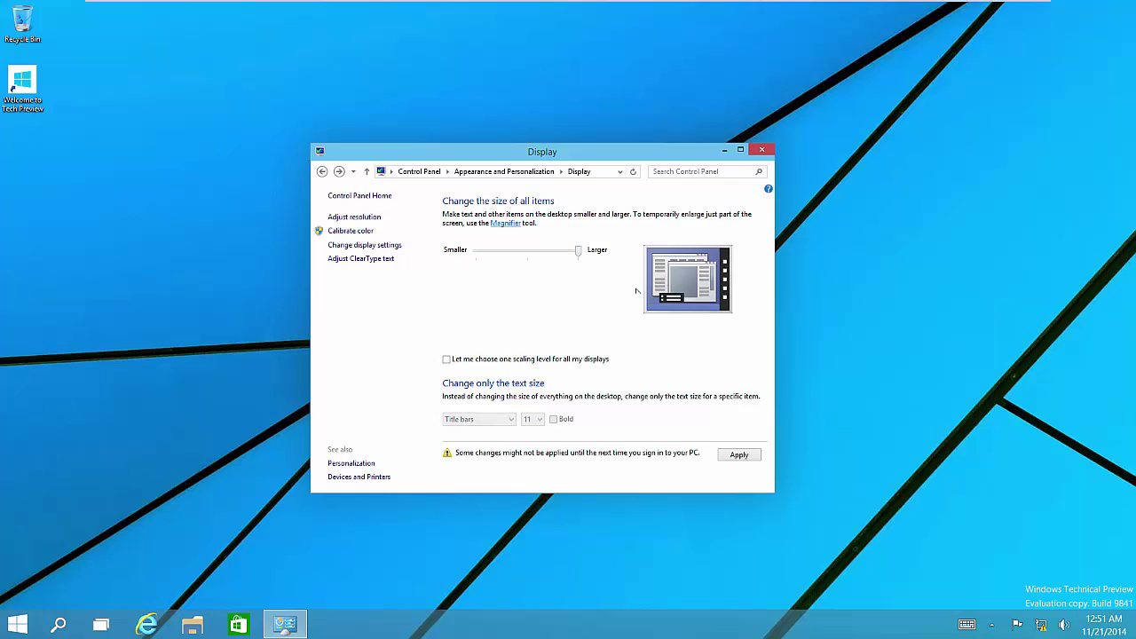
click(736, 455)
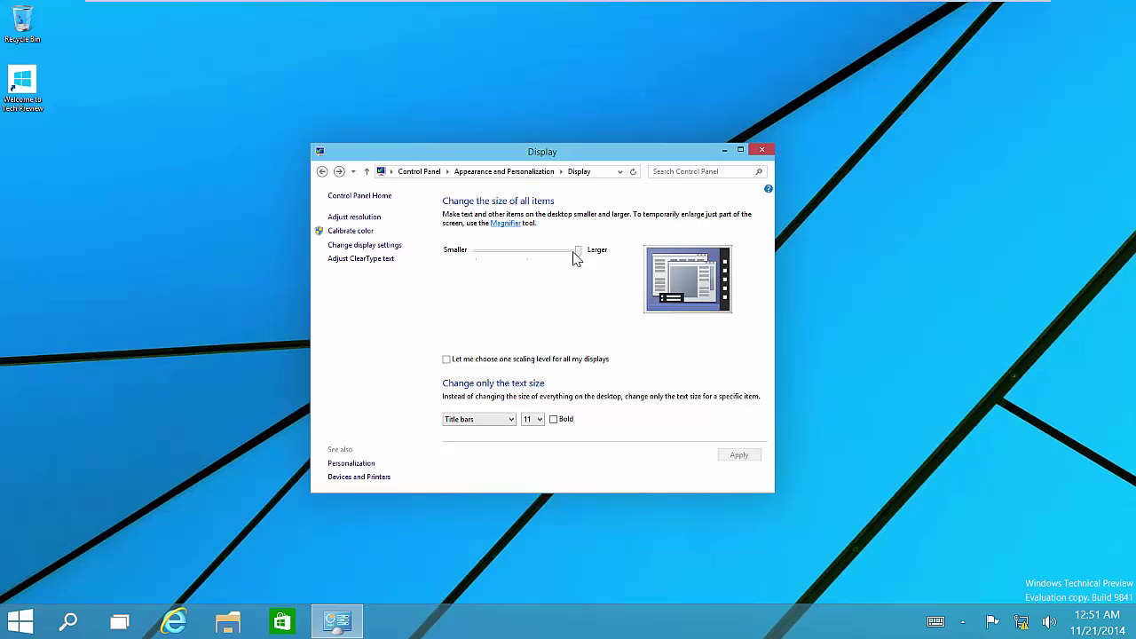
Set the size of all items back to the middle level, apply it, and close the Display window
drag(577, 254, 521, 258)
click(499, 252)
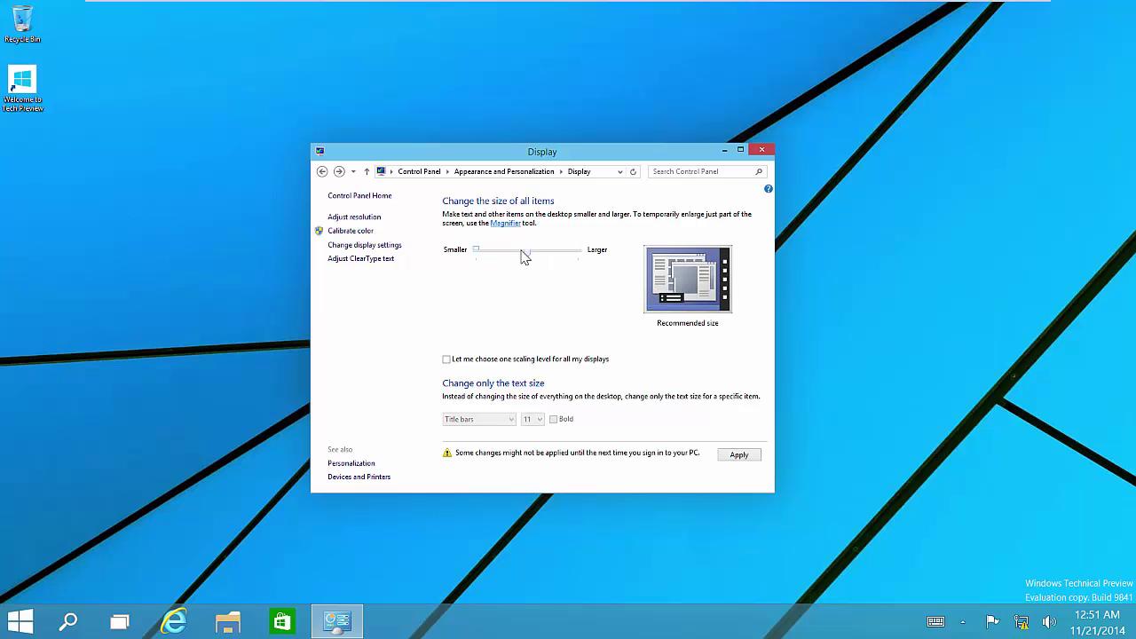
click(523, 252)
click(738, 456)
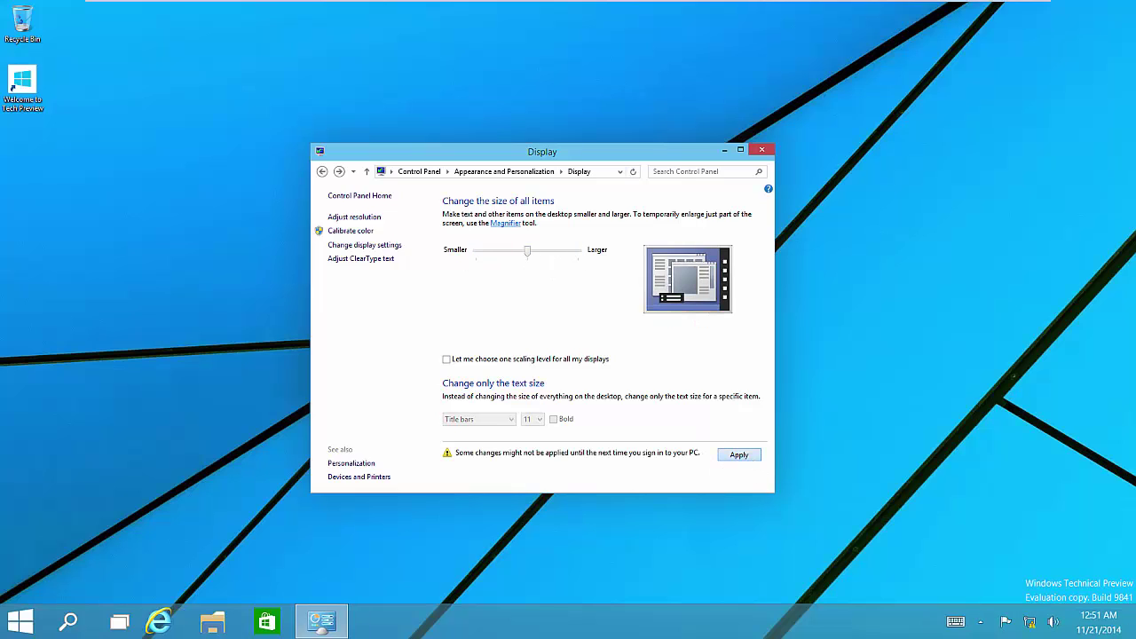
click(761, 151)
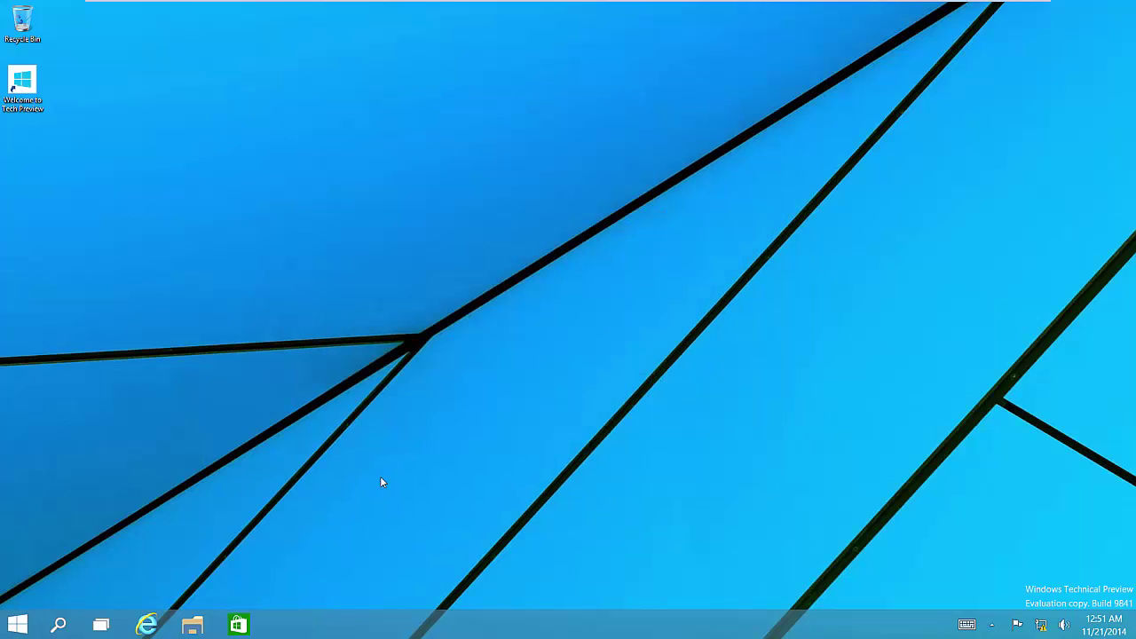
Open the Windows 10 Start menu and take the virtual machine out of full-screen mode
click(15, 624)
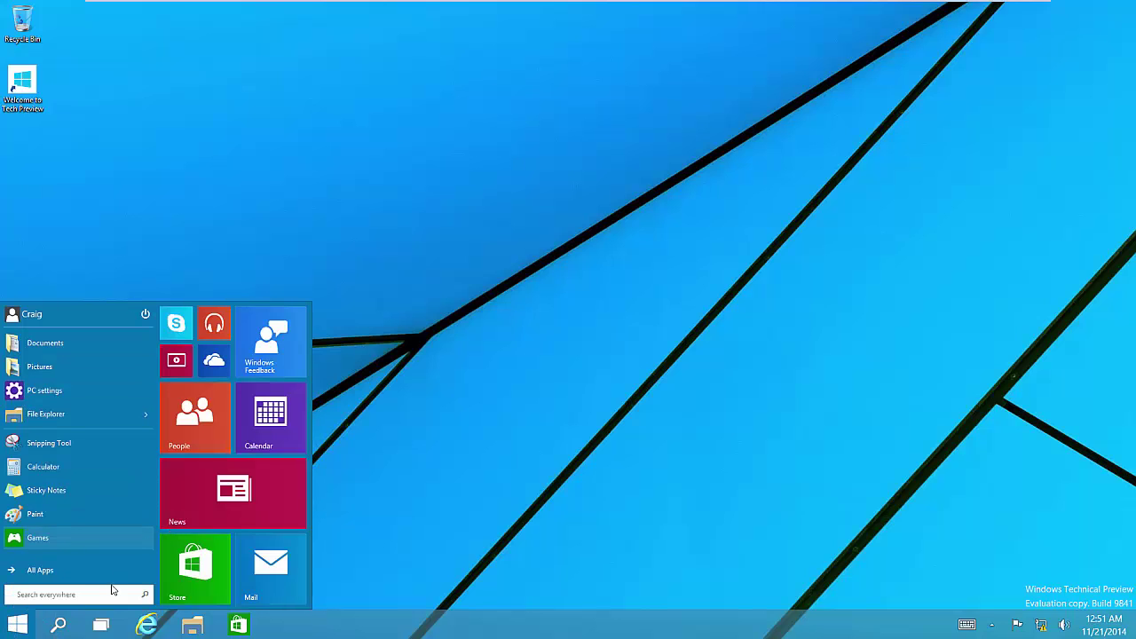
mouse_move(488, 5)
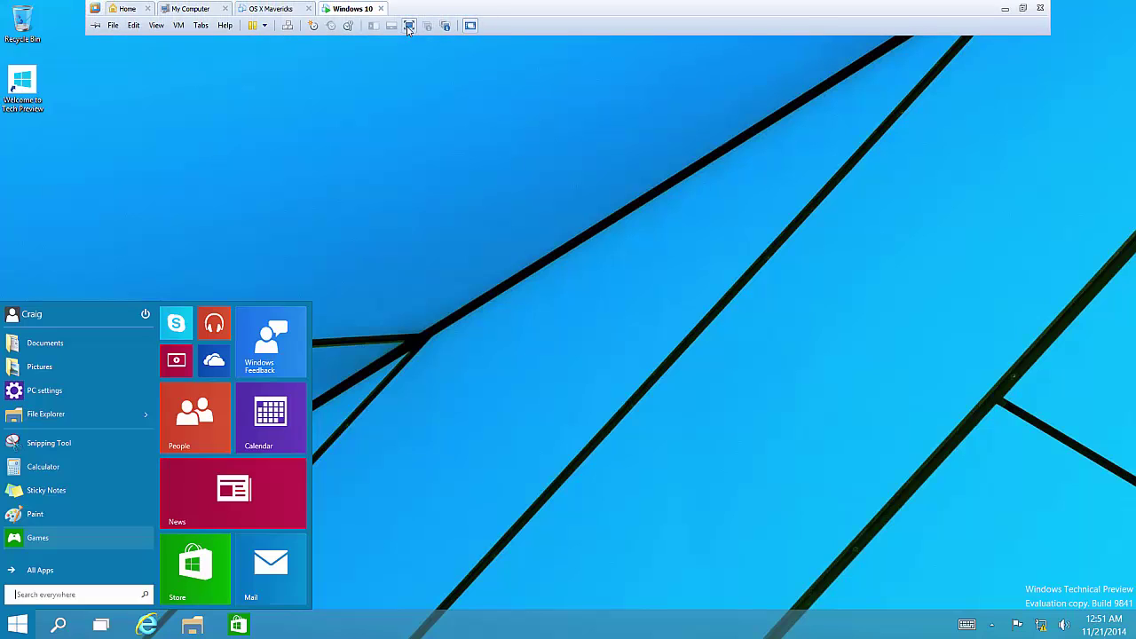
click(413, 32)
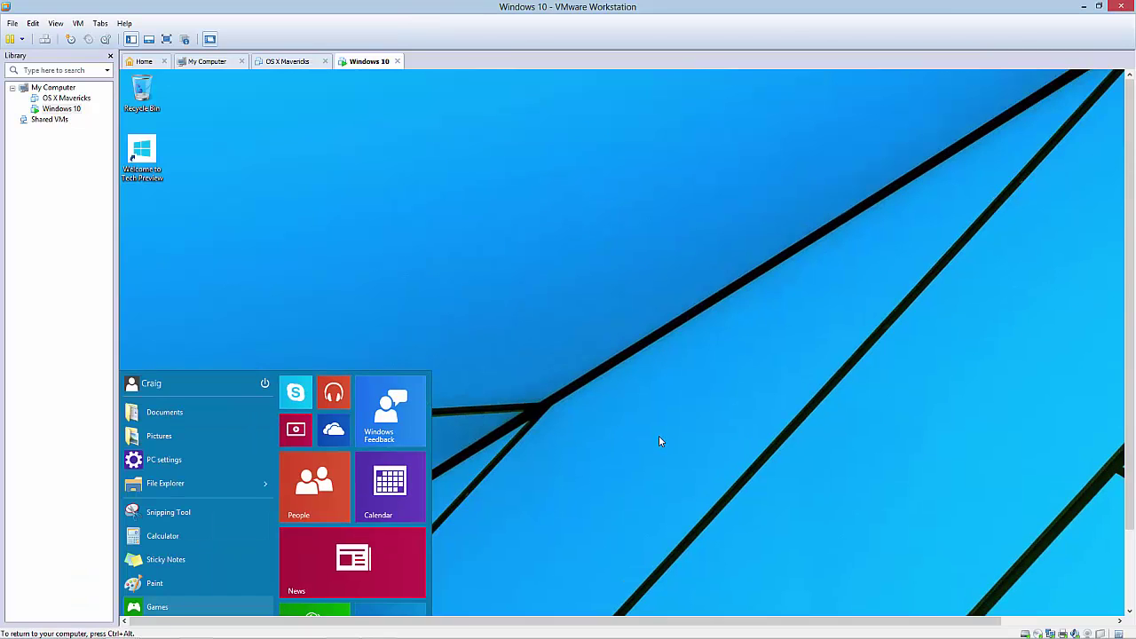
Compare the shutdown and restart options inside the Windows 10 guest with VMware Workstation's own power commands for the virtual machine
click(263, 385)
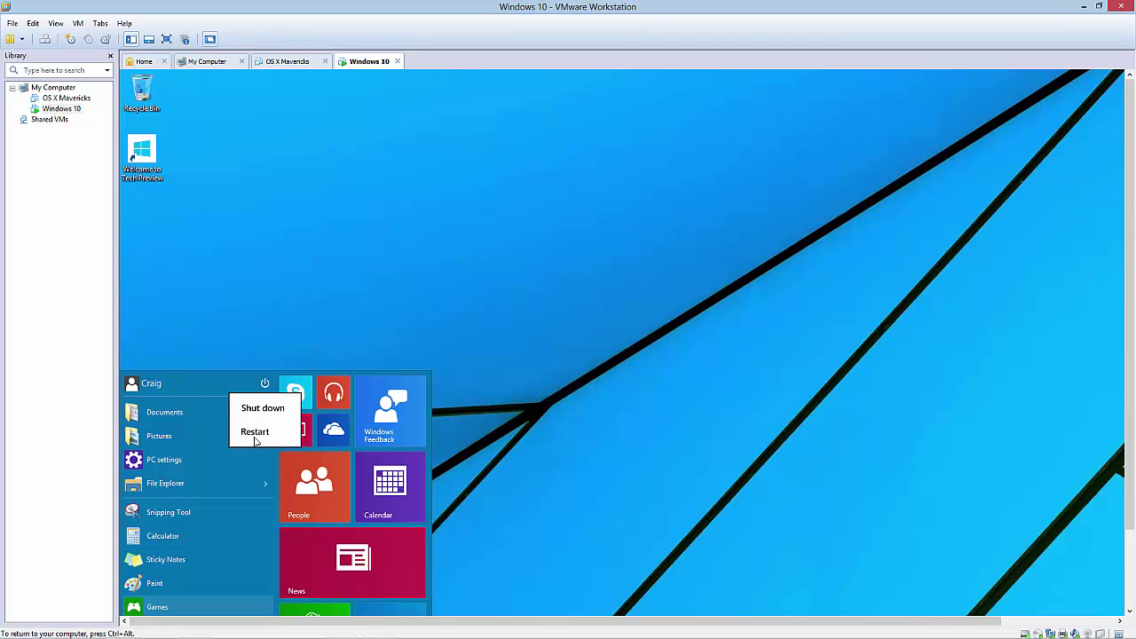
click(271, 292)
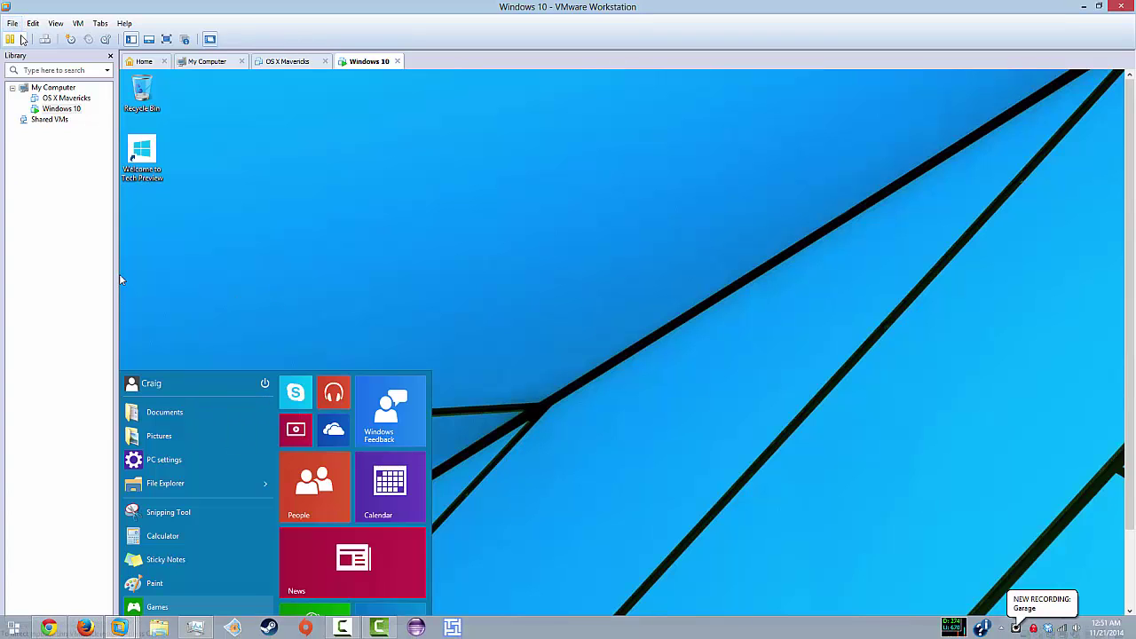
click(21, 39)
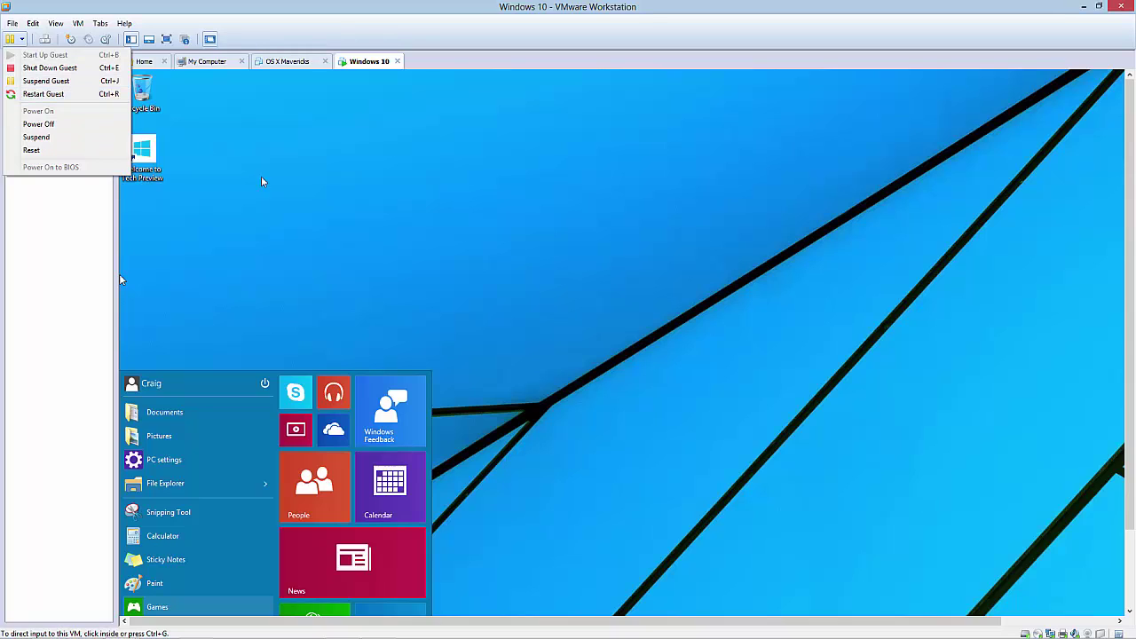
click(285, 338)
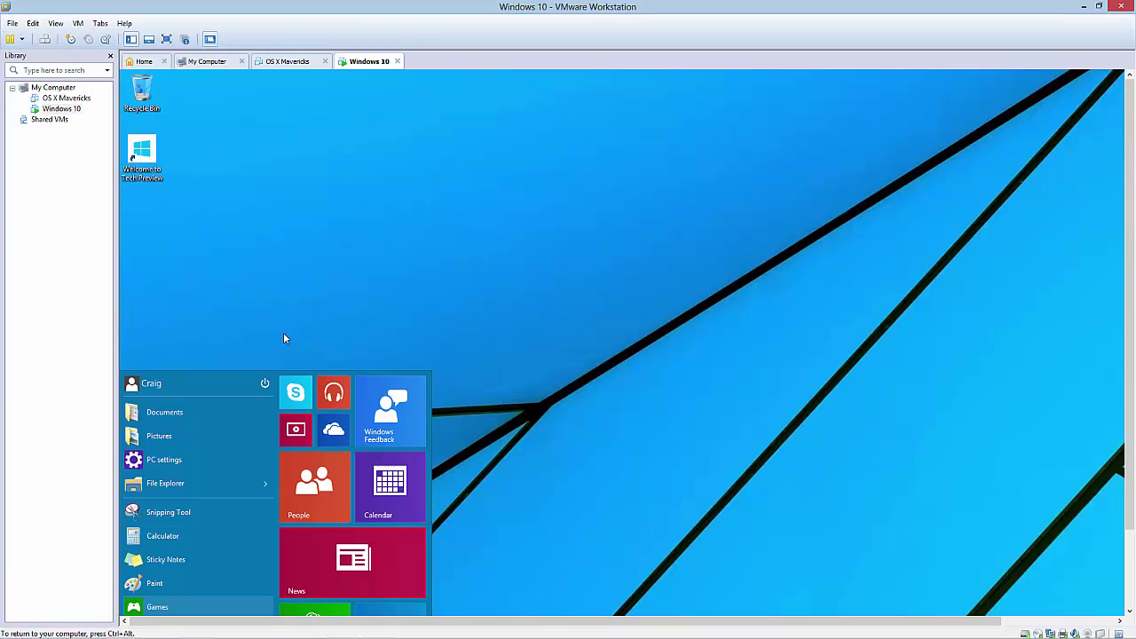
click(264, 386)
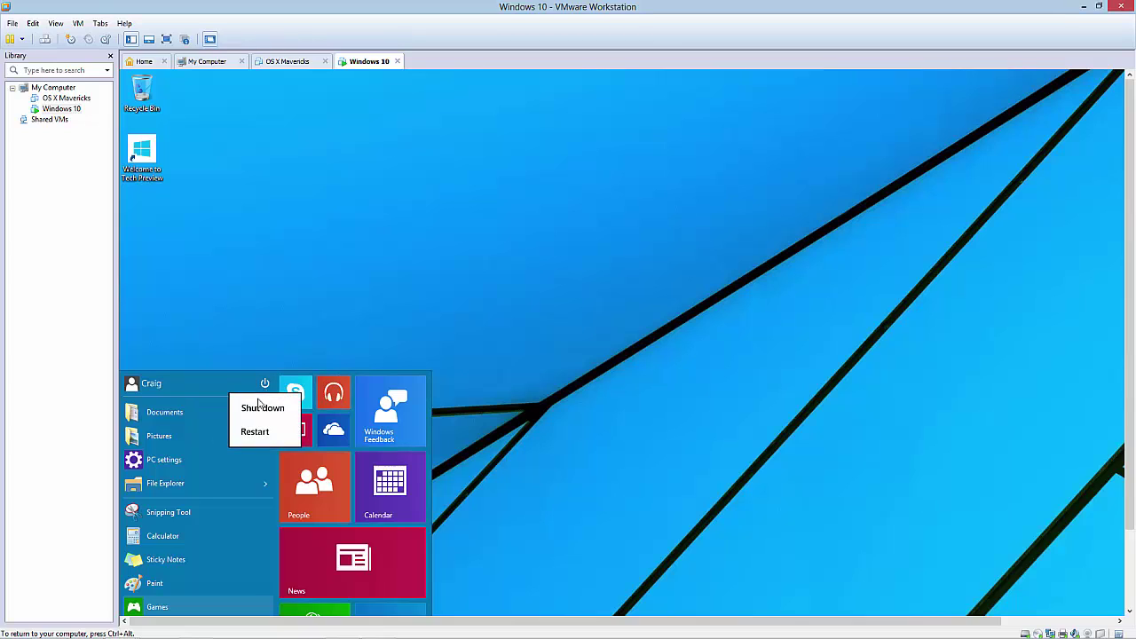
click(369, 316)
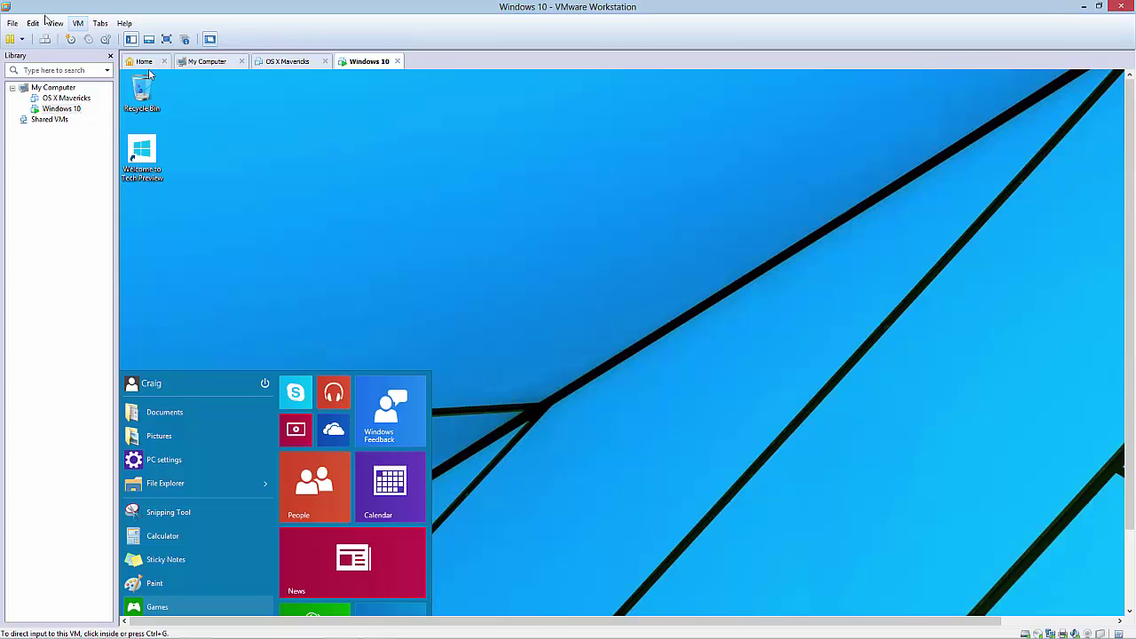
Shut down Windows 10 from inside the guest operating system
click(267, 388)
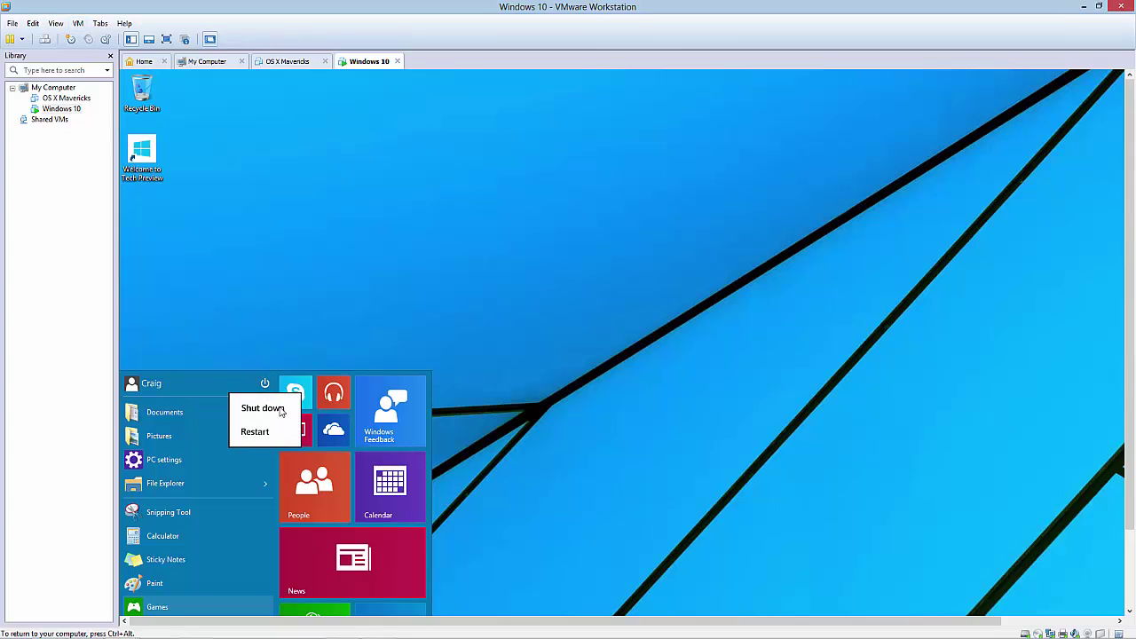
click(280, 409)
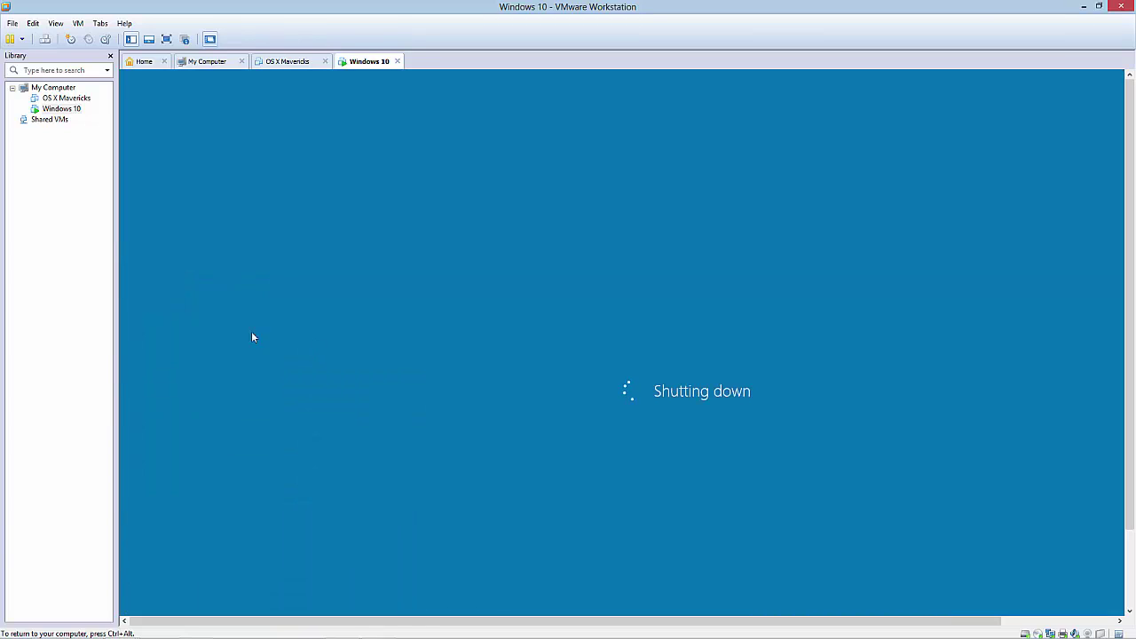
click(24, 41)
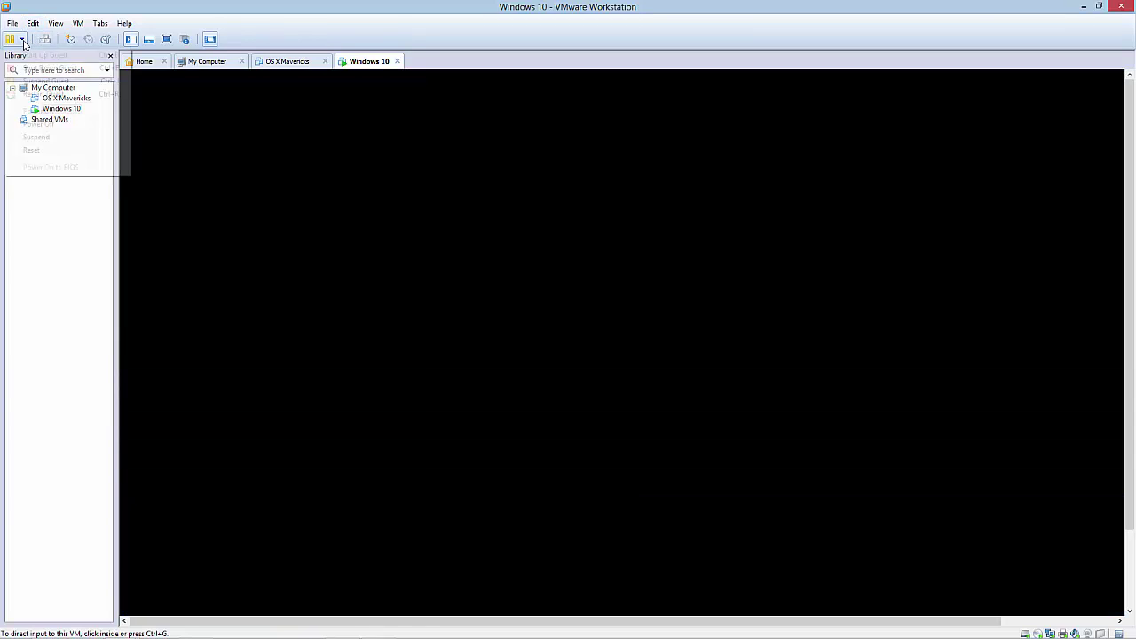
click(6, 221)
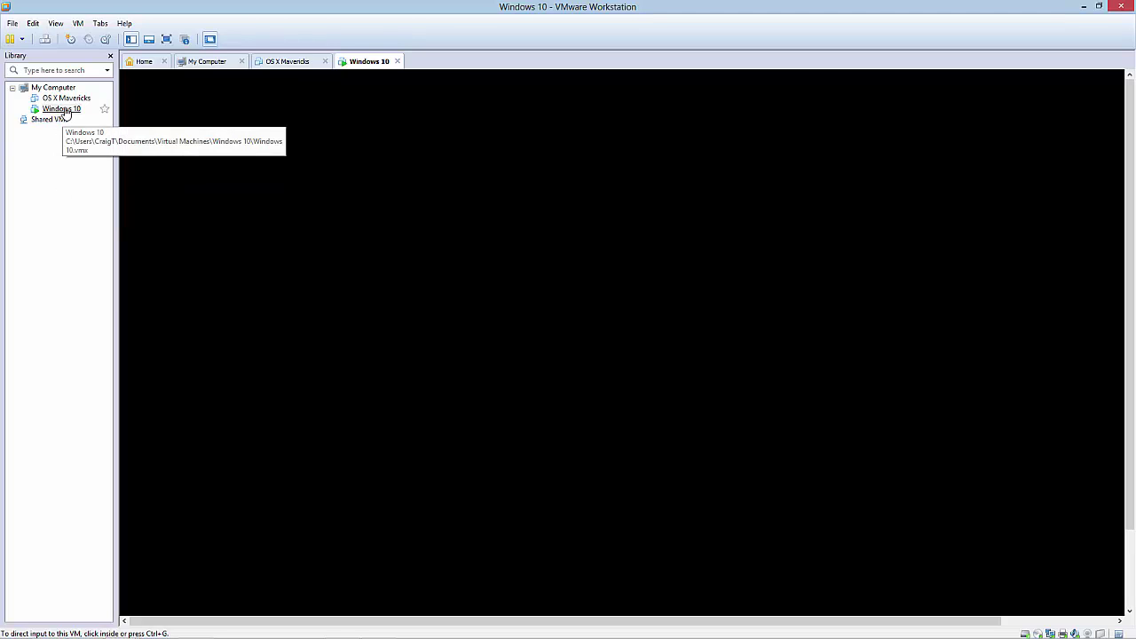
Examine the management options of the Windows 10 virtual machine in the library, such as Clean Up Disks and Delete from Disk
right_click(65, 112)
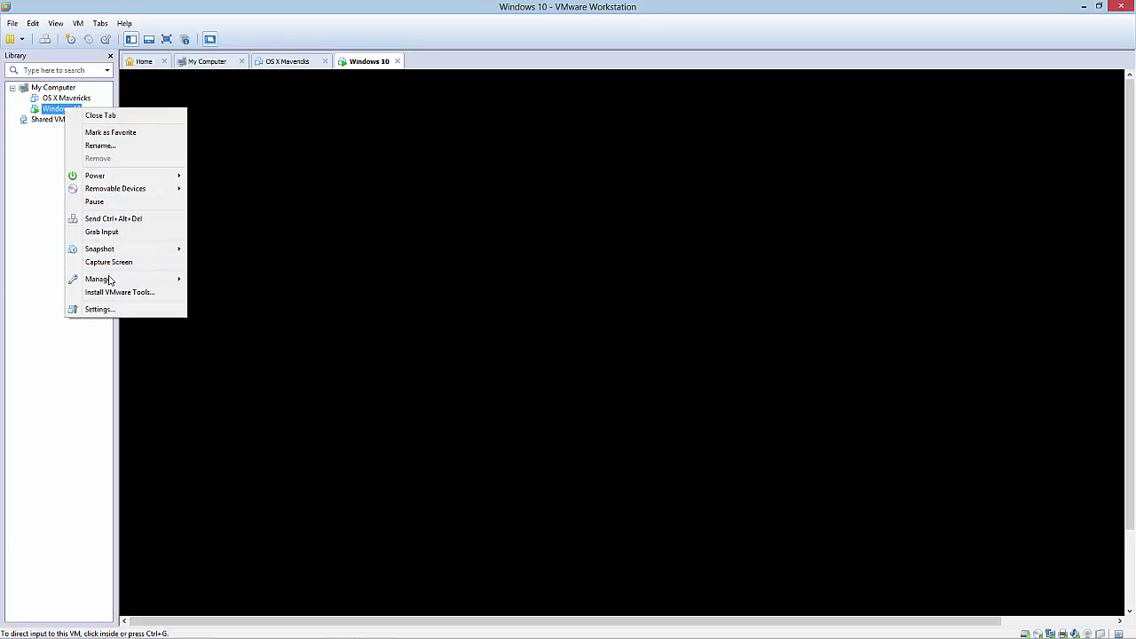
mouse_move(110, 281)
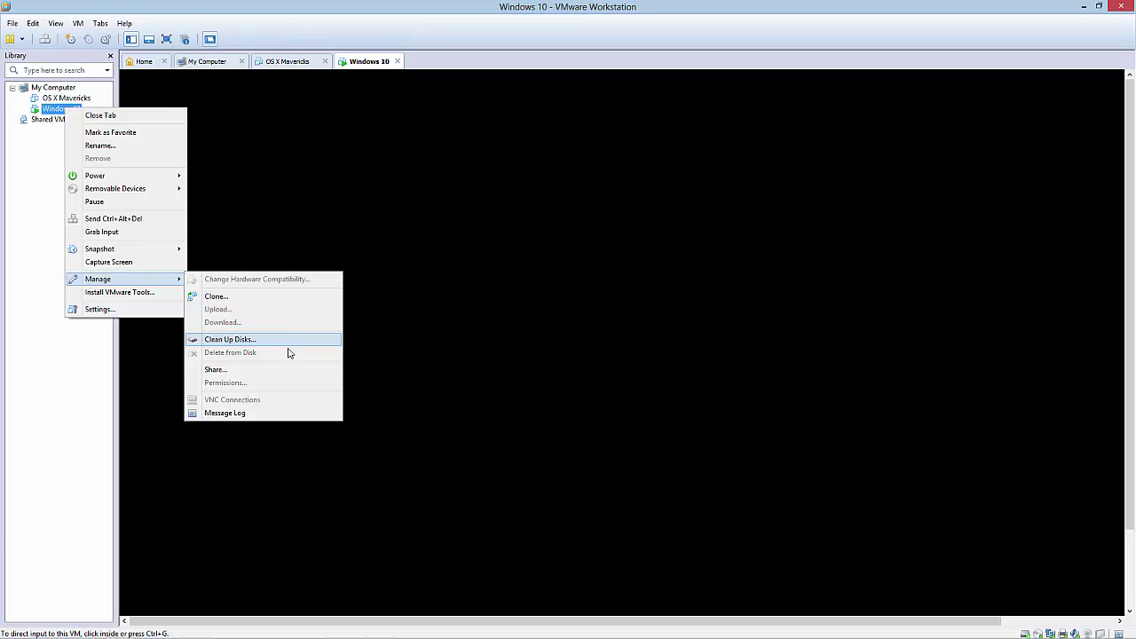
click(89, 347)
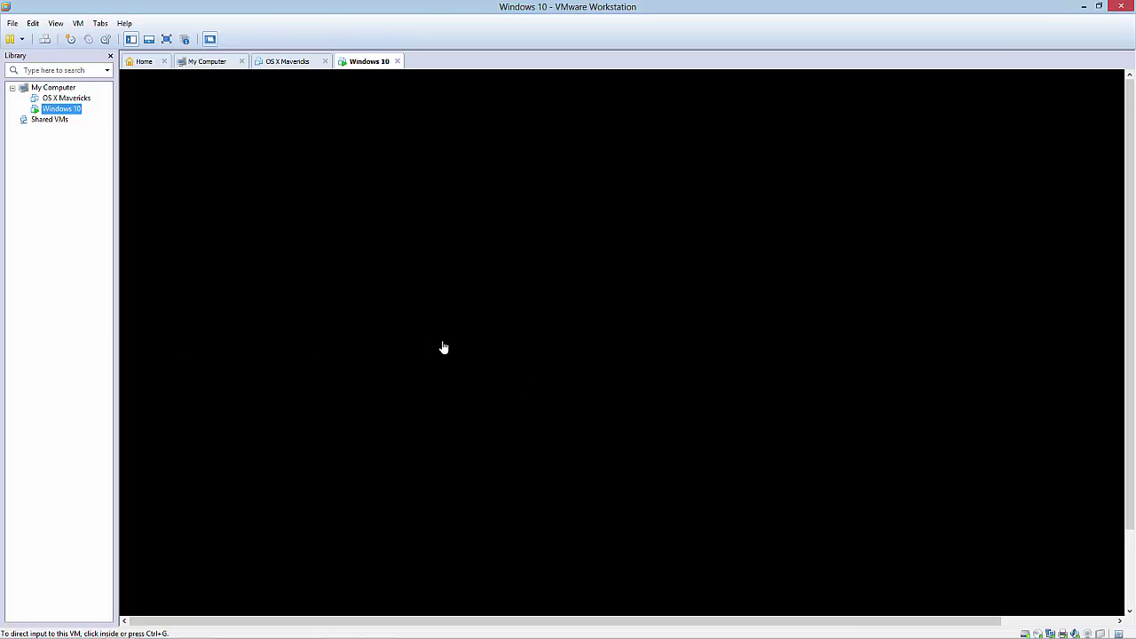
click(471, 302)
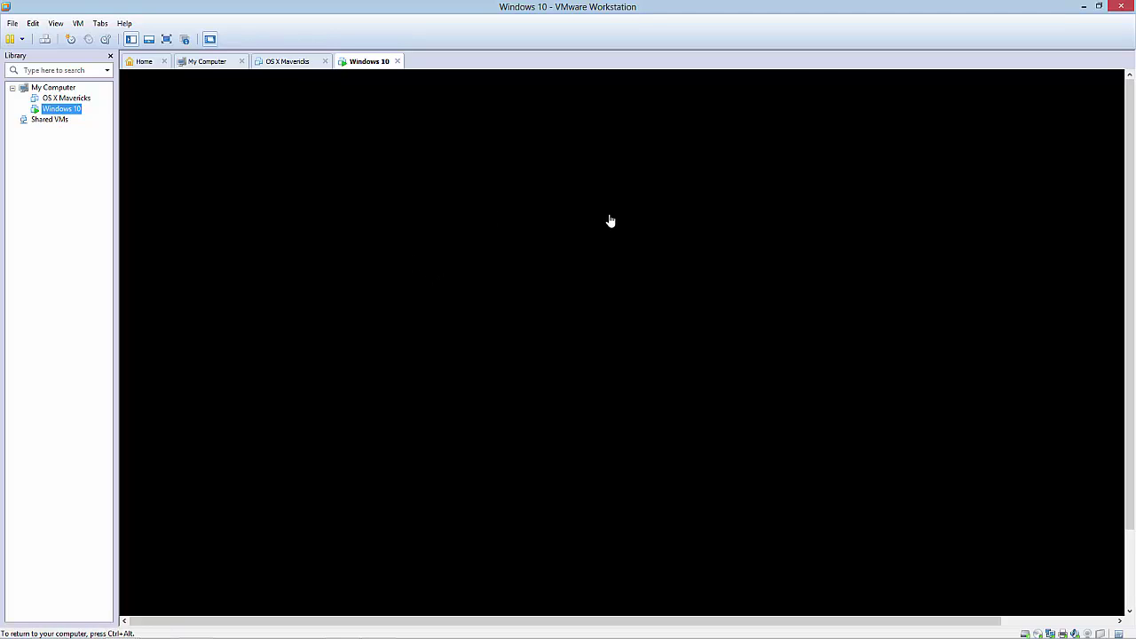